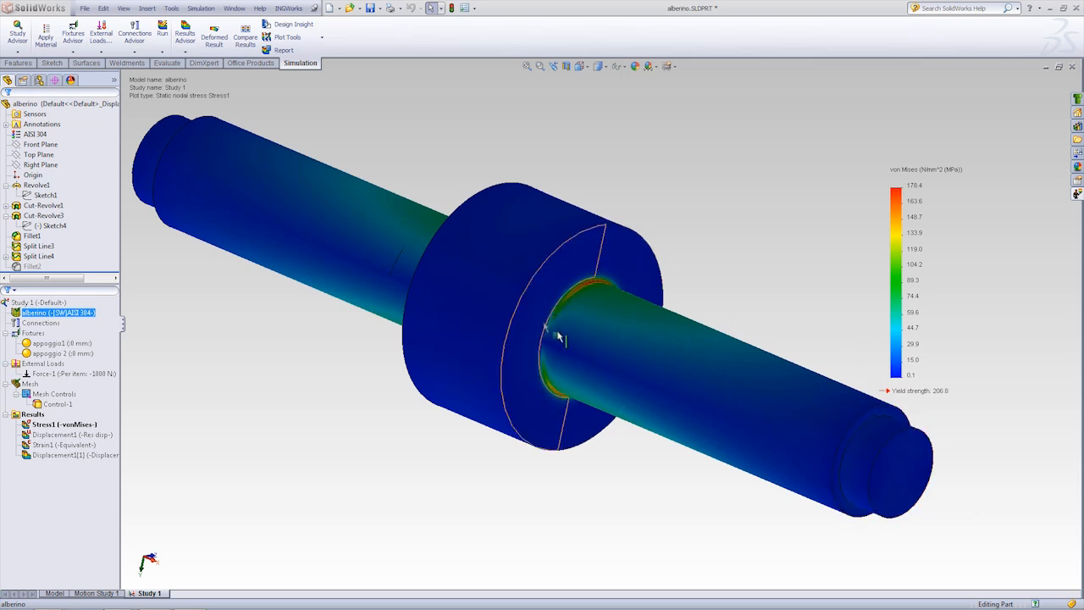
# Step: Examine the von Mises stress concentration at the fillet where the shaft meets one face of the central collar
pyautogui.moveTo(687, 373); pyautogui.dragTo(576, 295, button='middle')
pyautogui.scroll(-3, 553, 292)
pyautogui.scroll(3, 575, 325)
pyautogui.moveTo(535, 337); pyautogui.dragTo(574, 314, button='middle')
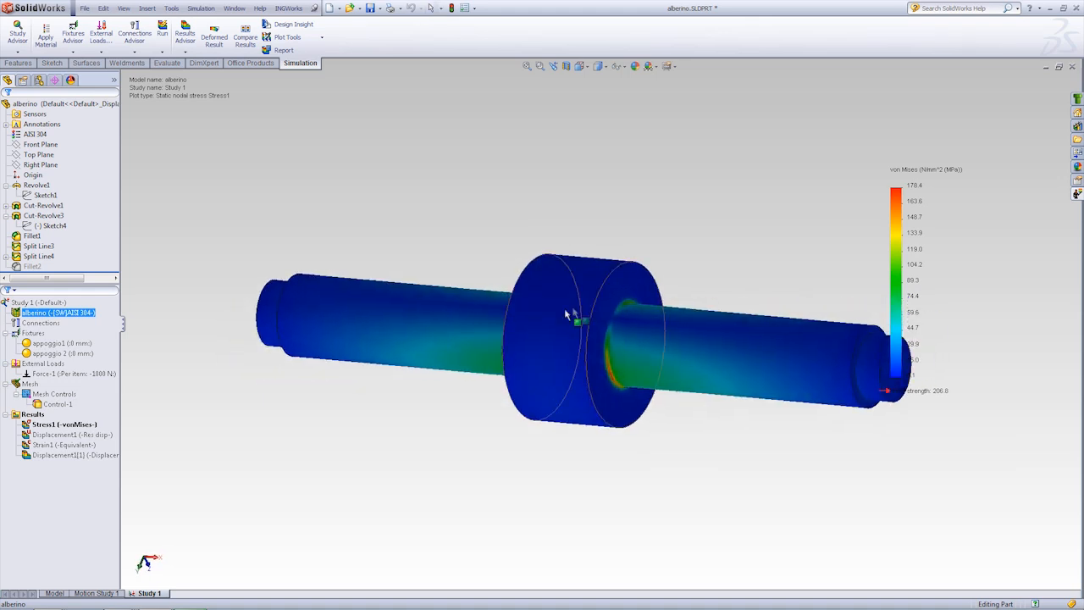
pyautogui.scroll(-6, 614, 320)
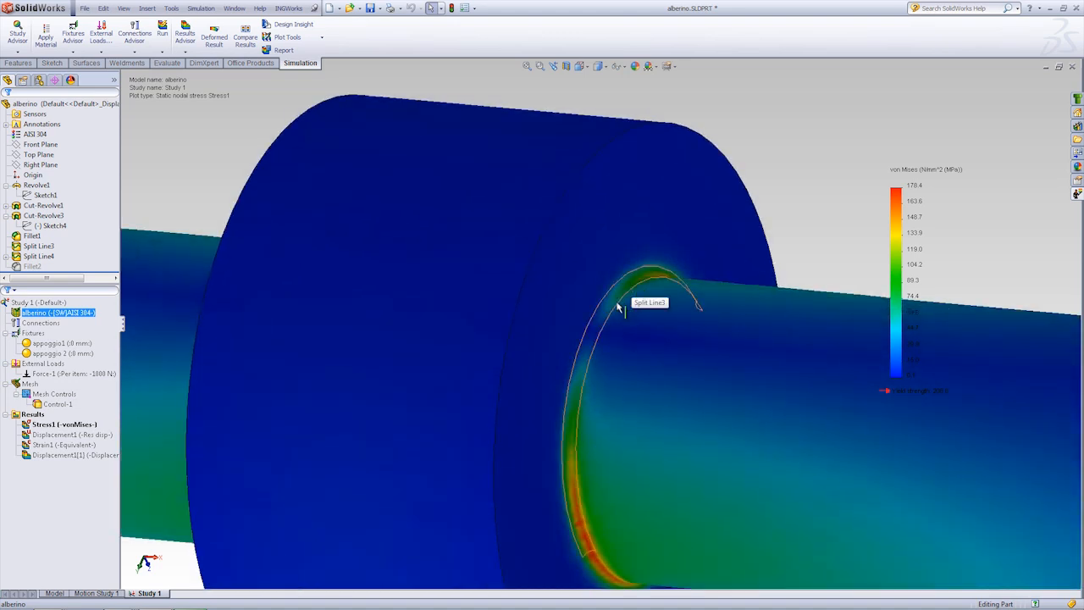
pyautogui.scroll(-3, 627, 301)
pyautogui.click(644, 280)
pyautogui.scroll(-2, 638, 339)
pyautogui.moveTo(639, 339); pyautogui.dragTo(673, 277, button='middle')
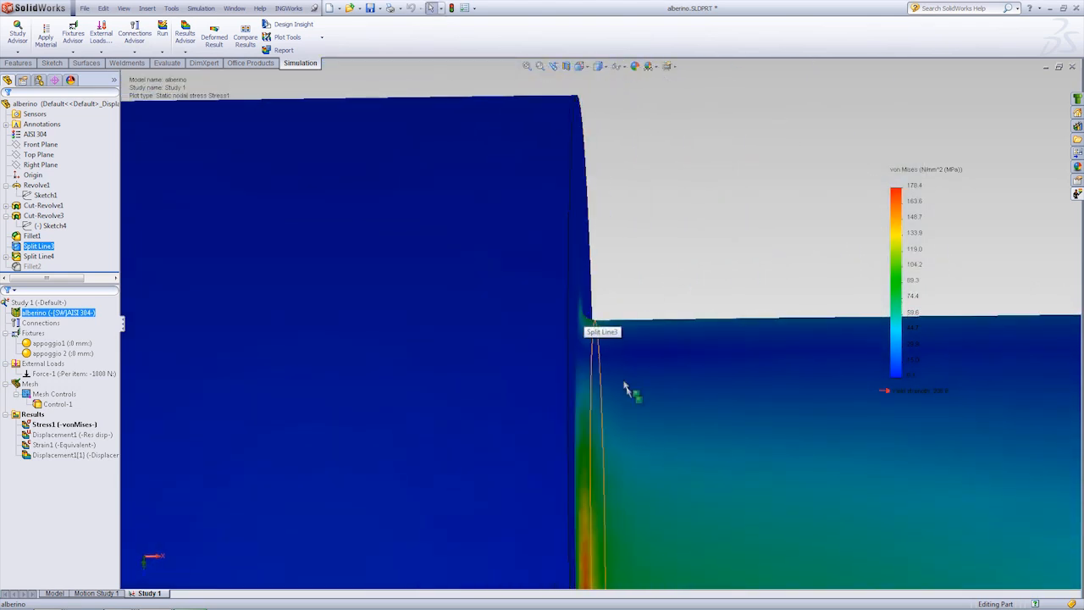
# Step: Compare the stress at the fillet on the collar's opposite face with the distribution along the whole shaft
pyautogui.scroll(5, 614, 364)
pyautogui.moveTo(634, 404); pyautogui.dragTo(412, 373, button='middle')
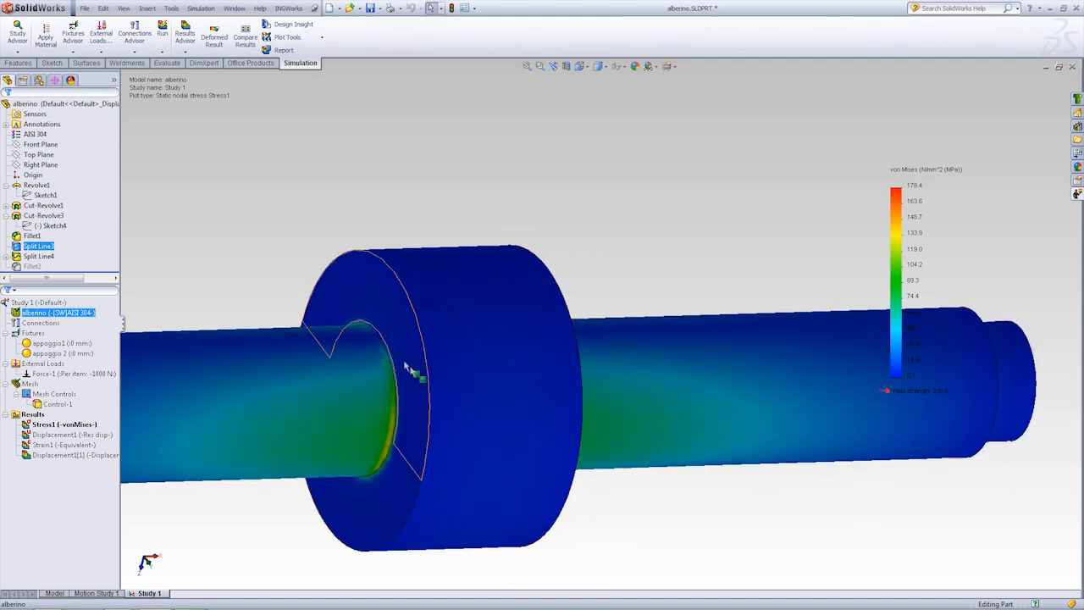
pyautogui.scroll(-5, 411, 373)
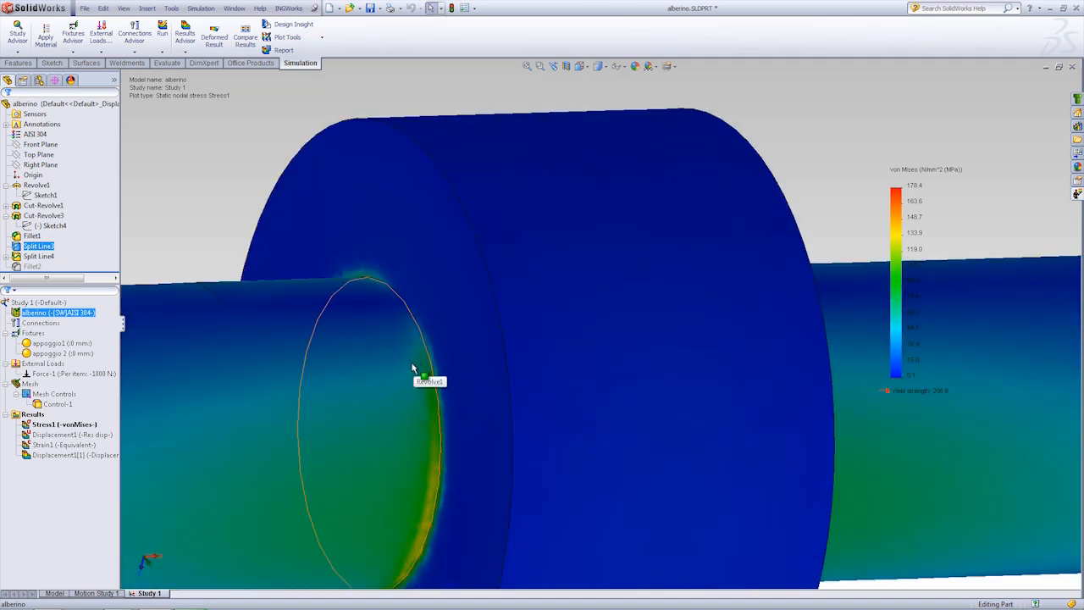
pyautogui.scroll(6, 413, 367)
pyautogui.moveTo(427, 375); pyautogui.dragTo(503, 323, button='middle')
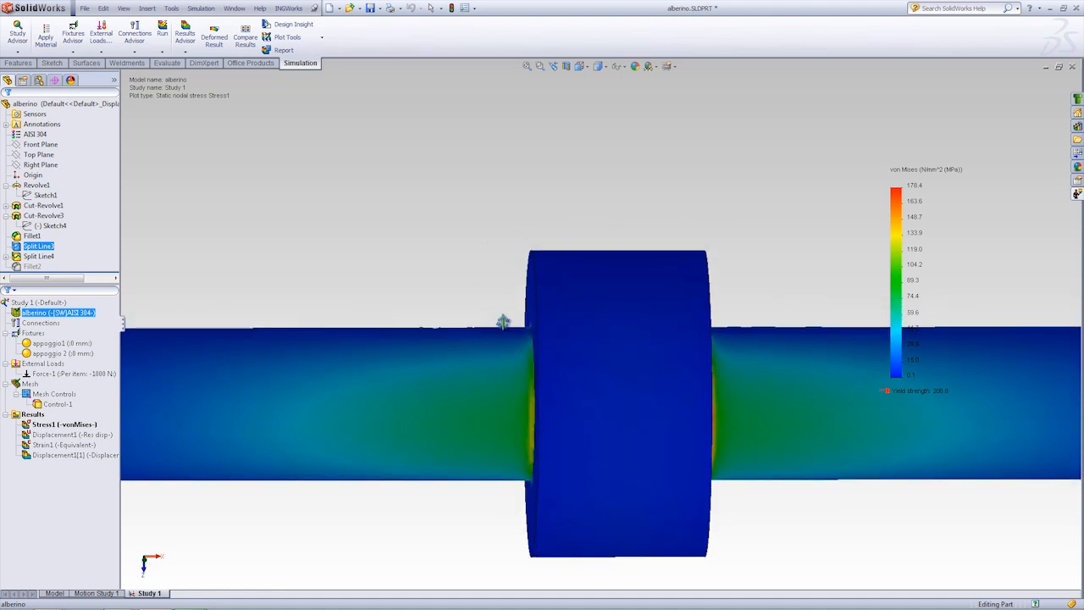
pyautogui.scroll(4, 554, 412)
pyautogui.moveTo(554, 411); pyautogui.dragTo(531, 300, button='middle')
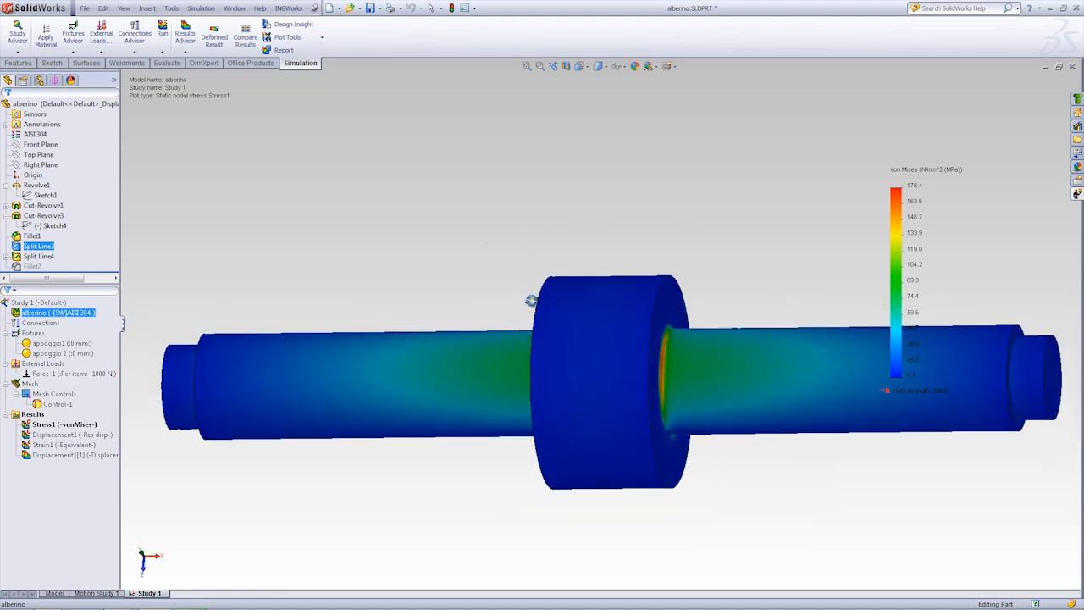
# Step: Inspect the stress on the shaft's upper side around the collar, especially at the Split Line3 fillet face
pyautogui.scroll(-3, 561, 407)
pyautogui.moveTo(562, 407)
pyautogui.mouseDown(button='middle')
pyautogui.moveTo(569, 317)
pyautogui.moveTo(604, 405)
pyautogui.moveTo(581, 368)
pyautogui.moveTo(571, 368)
pyautogui.moveTo(598, 375)
pyautogui.moveTo(553, 395)
pyautogui.mouseUp(button='middle')
pyautogui.scroll(3, 604, 405)
pyautogui.scroll(-2, 622, 380)
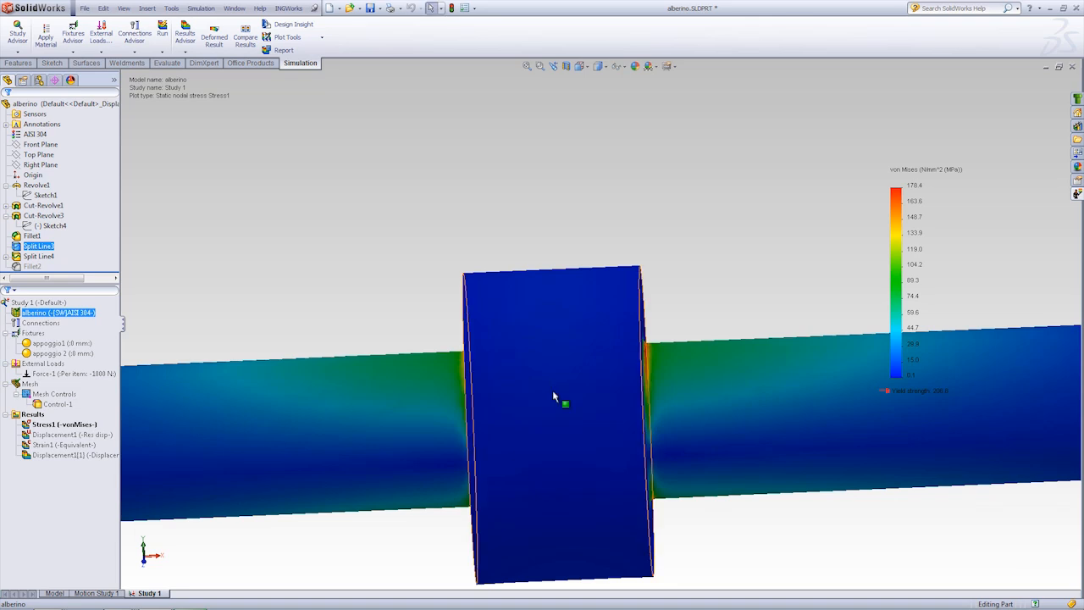
pyautogui.scroll(2, 589, 432)
pyautogui.moveTo(551, 432); pyautogui.dragTo(533, 361, button='middle')
pyautogui.scroll(-2, 569, 361)
pyautogui.scroll(-2, 644, 364)
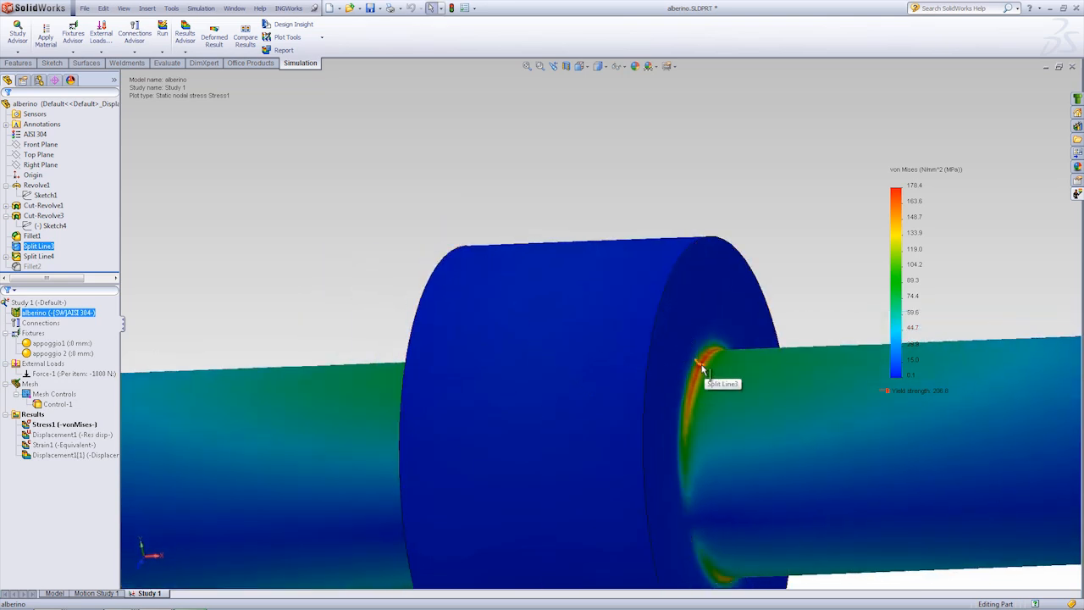
# Step: Compare the stress bands on the two collar fillets in close-up and across the full shaft
pyautogui.scroll(3, 701, 366)
pyautogui.moveTo(652, 398); pyautogui.dragTo(592, 357, button='middle')
pyautogui.scroll(-2, 572, 355)
pyautogui.moveTo(672, 358); pyautogui.dragTo(427, 385, button='middle')
pyautogui.scroll(-1, 786, 365)
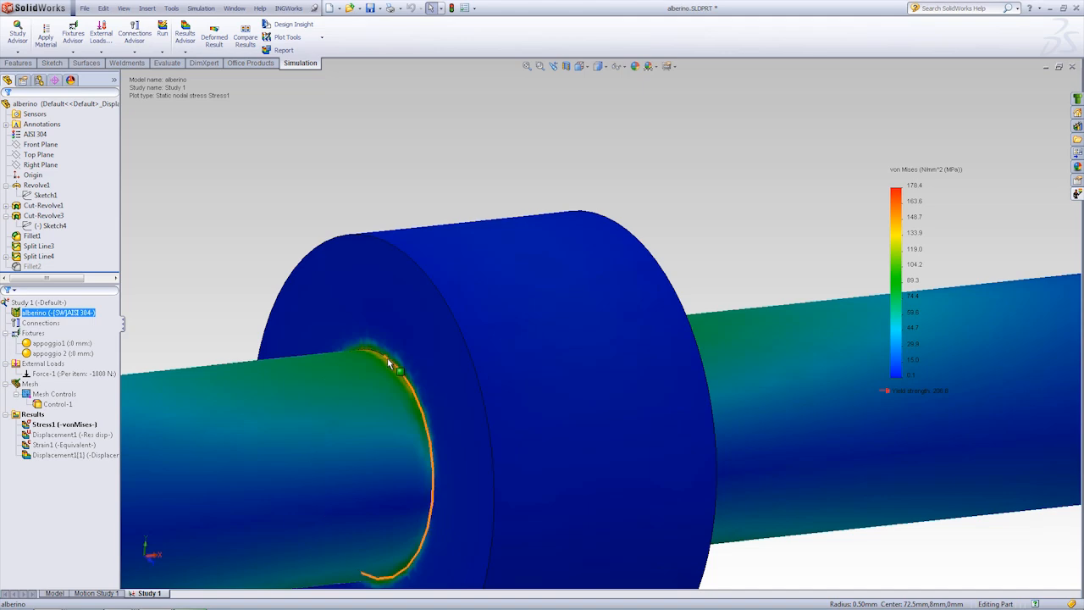
pyautogui.scroll(3, 467, 373)
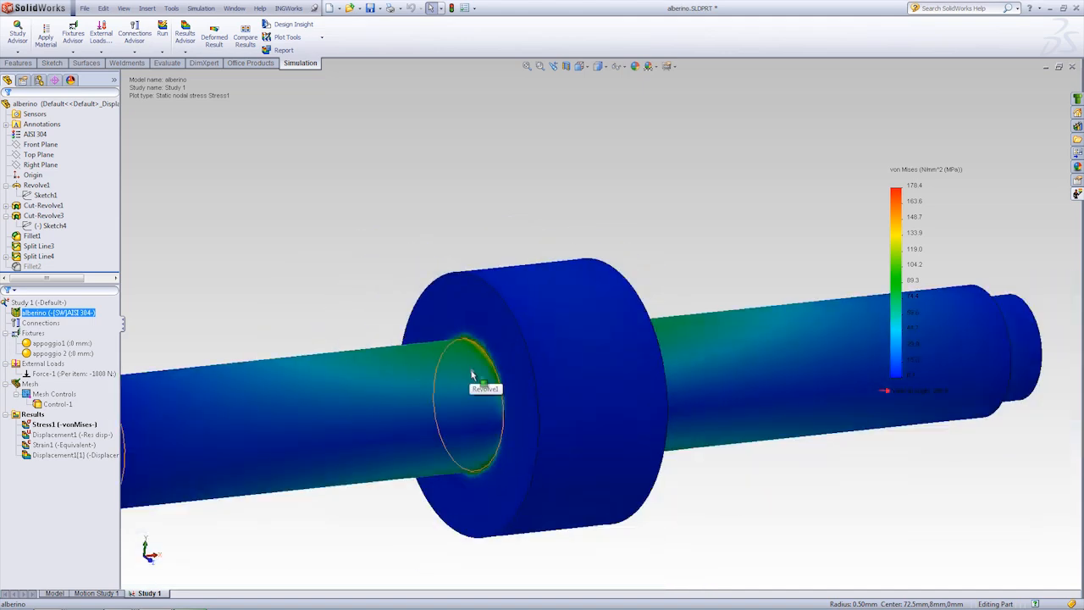
pyautogui.scroll(-5, 479, 372)
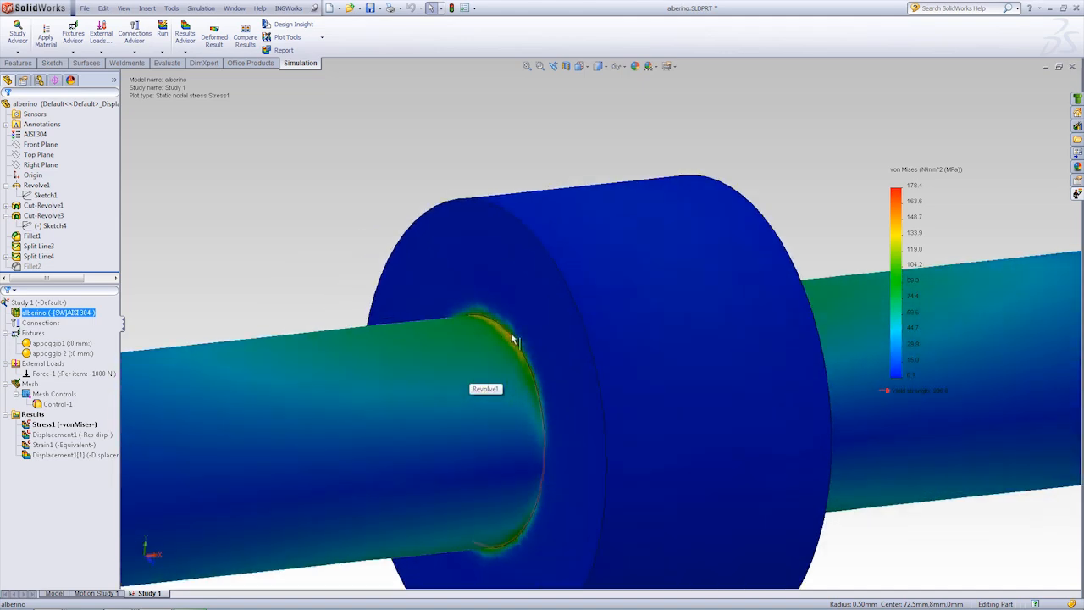
pyautogui.scroll(2, 601, 350)
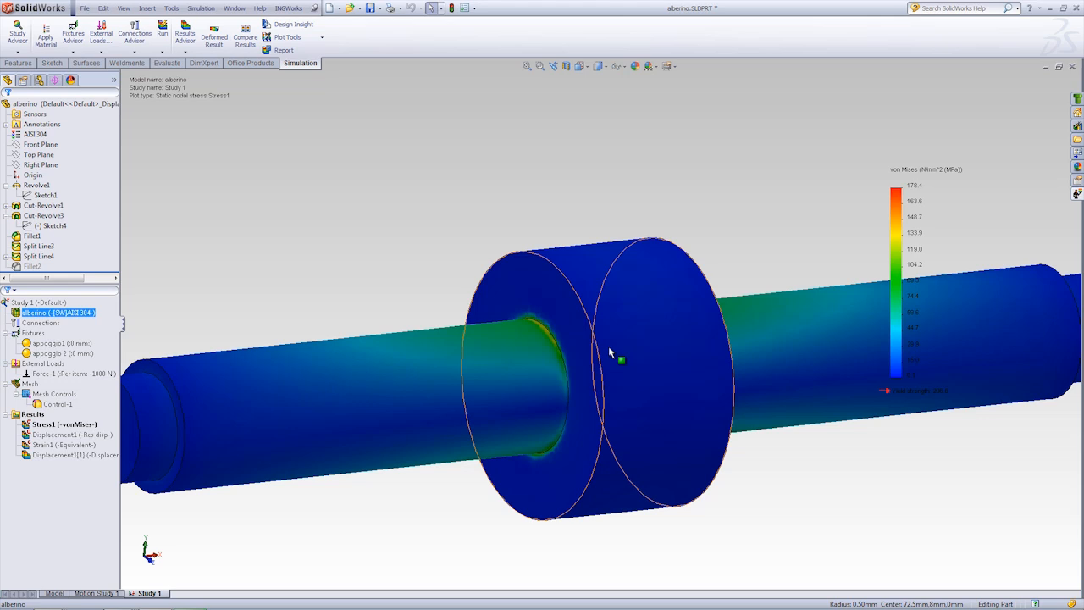
pyautogui.moveTo(561, 318); pyautogui.dragTo(550, 323, button='middle')
pyautogui.scroll(-2, 552, 323)
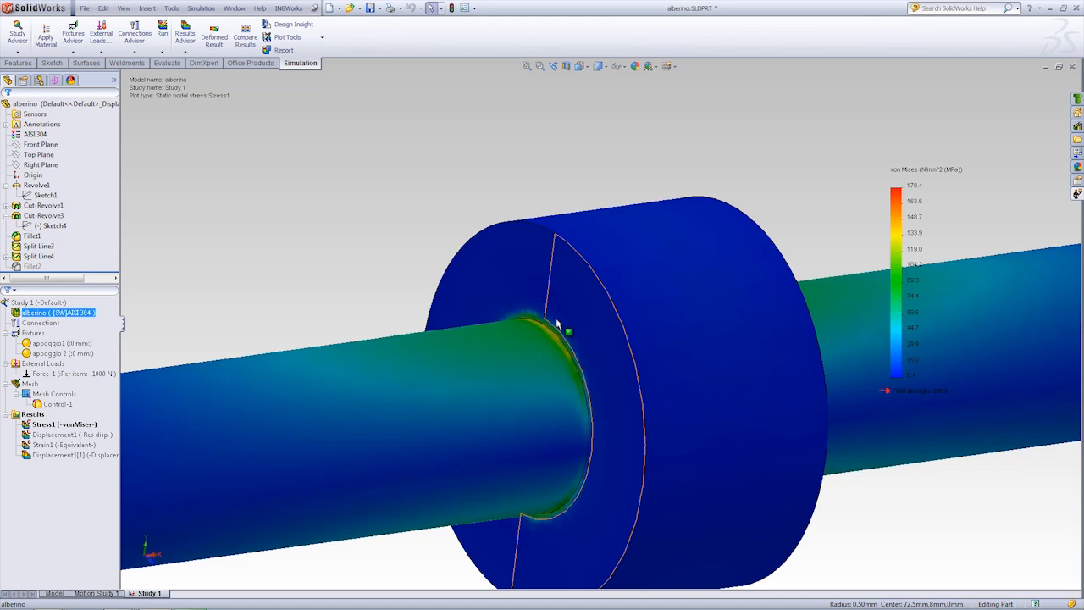
pyautogui.moveTo(499, 292); pyautogui.dragTo(327, 356, button='middle')
pyautogui.scroll(5, 437, 320)
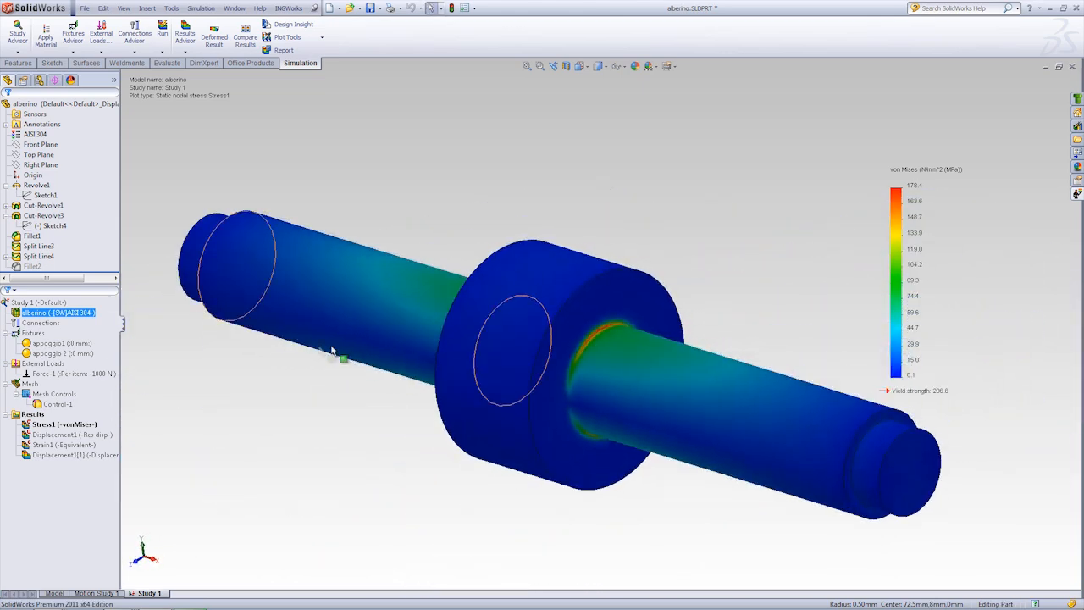
# Step: Review the two support fixtures at the shaft ends and the Force-1 load against the stress plot
pyautogui.moveTo(252, 384); pyautogui.dragTo(361, 356, button='middle')
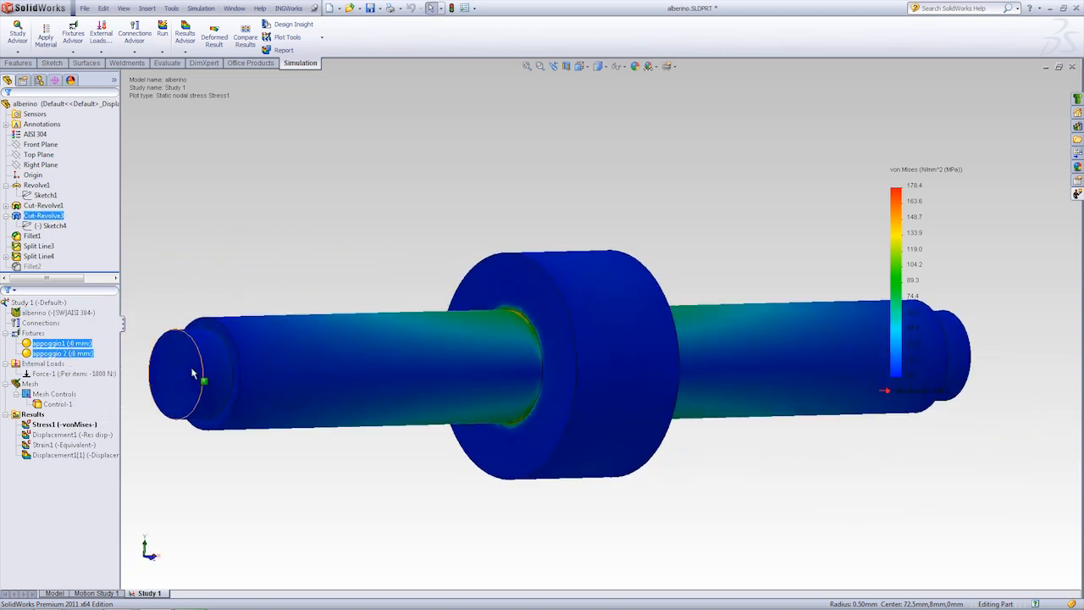
pyautogui.moveTo(351, 293); pyautogui.dragTo(358, 302, button='middle')
pyautogui.keyDown('ctrl'); pyautogui.moveTo(663, 236); pyautogui.dragTo(624, 243, button='middle'); pyautogui.keyUp('ctrl')
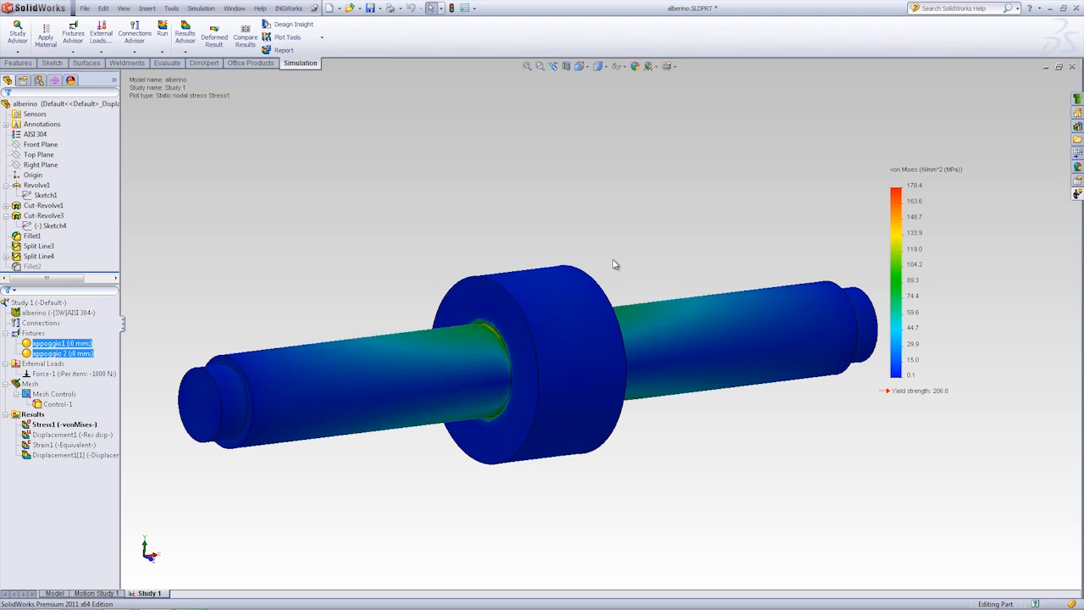
pyautogui.moveTo(625, 243); pyautogui.dragTo(624, 245, button='middle')
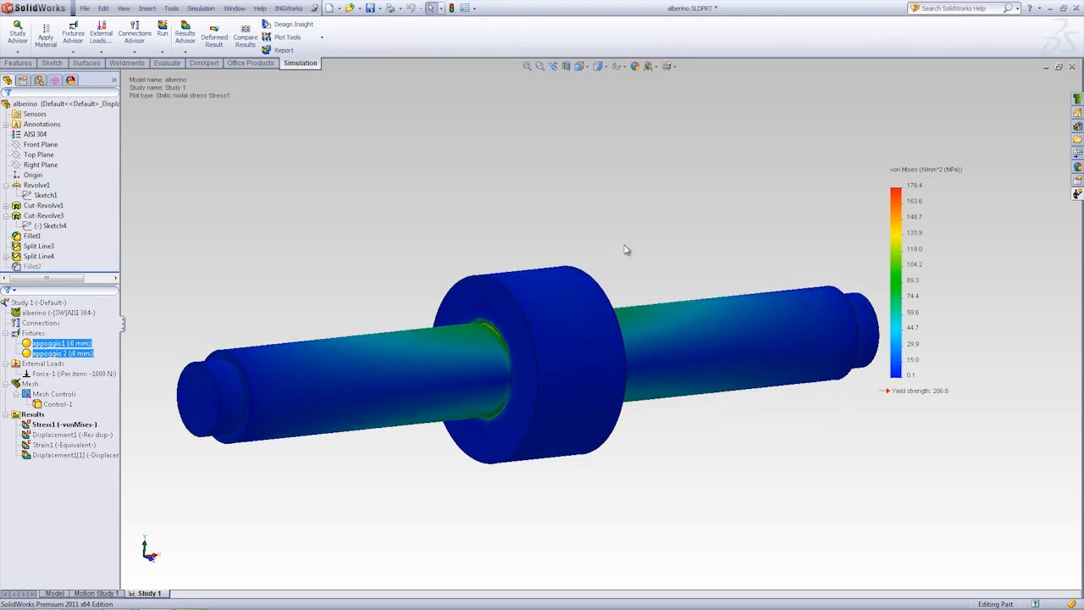
pyautogui.keyDown('ctrl'); pyautogui.click(70, 375); pyautogui.keyUp('ctrl')
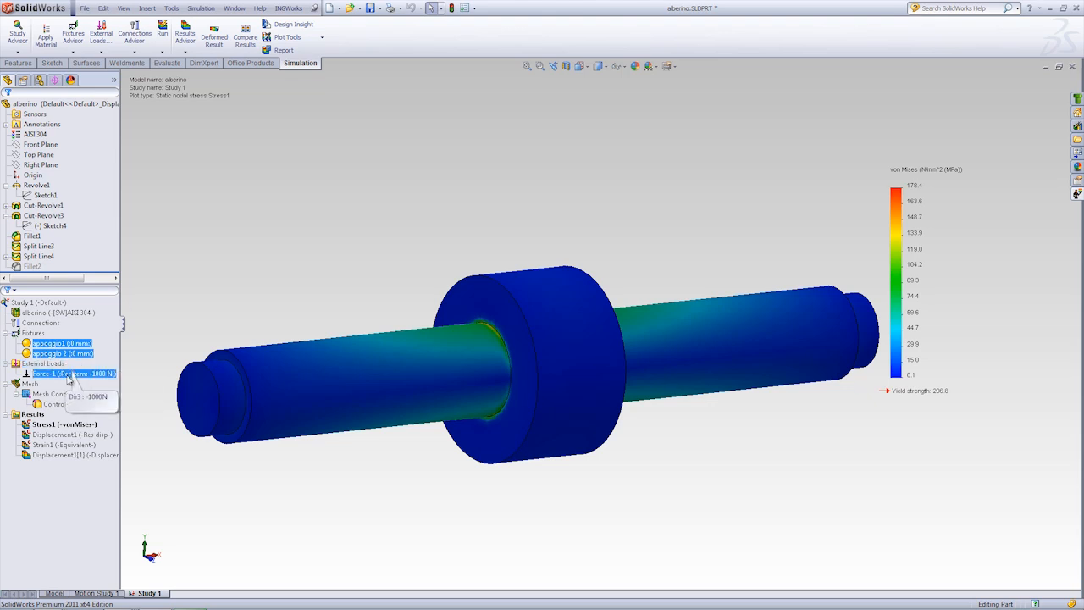
pyautogui.click(71, 375)
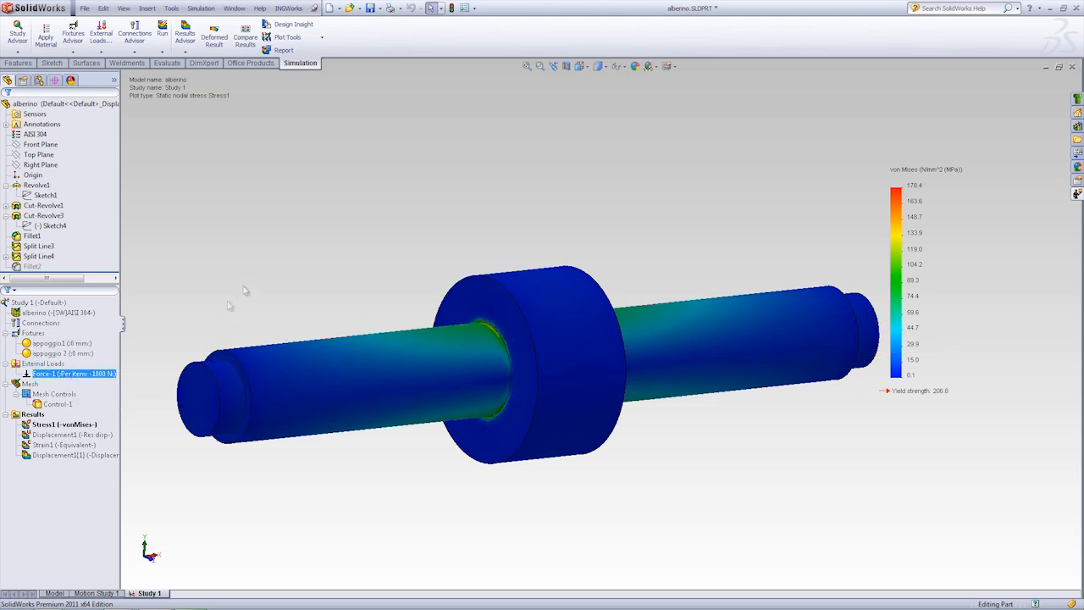
# Step: Review the faces and element size in the Control-1 mesh control, and display the Stress1 plot again
pyautogui.click(56, 404)
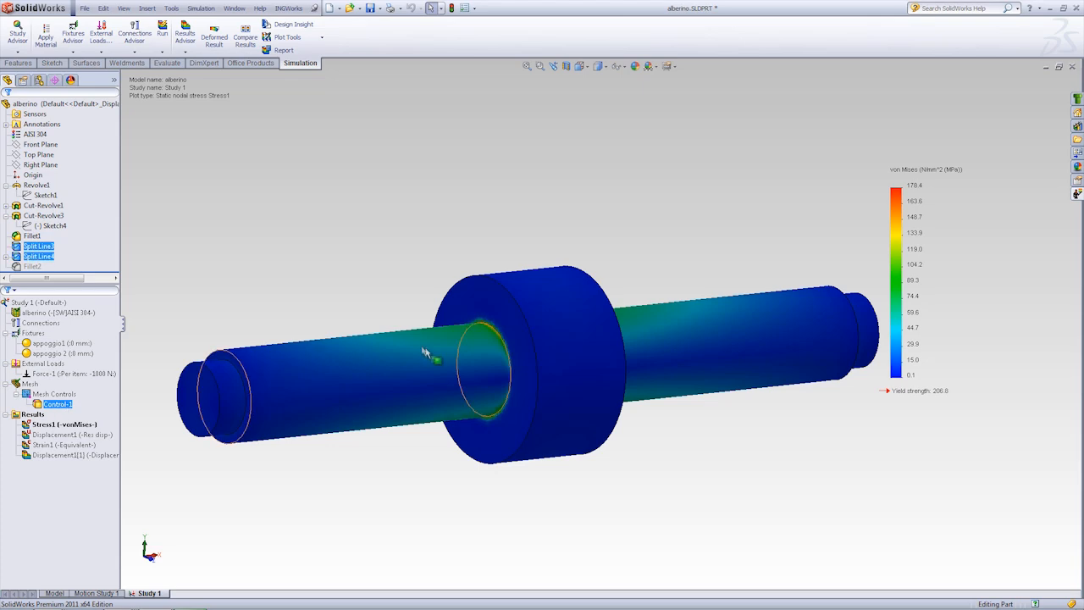
pyautogui.rightClick(55, 407)
pyautogui.click(80, 453)
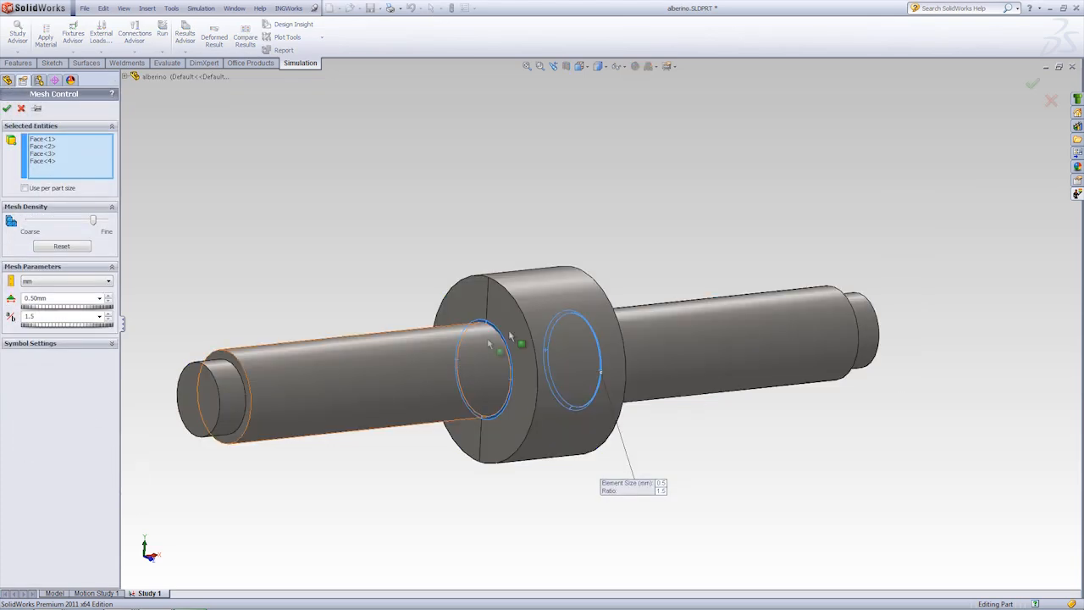
pyautogui.scroll(-10, 488, 344)
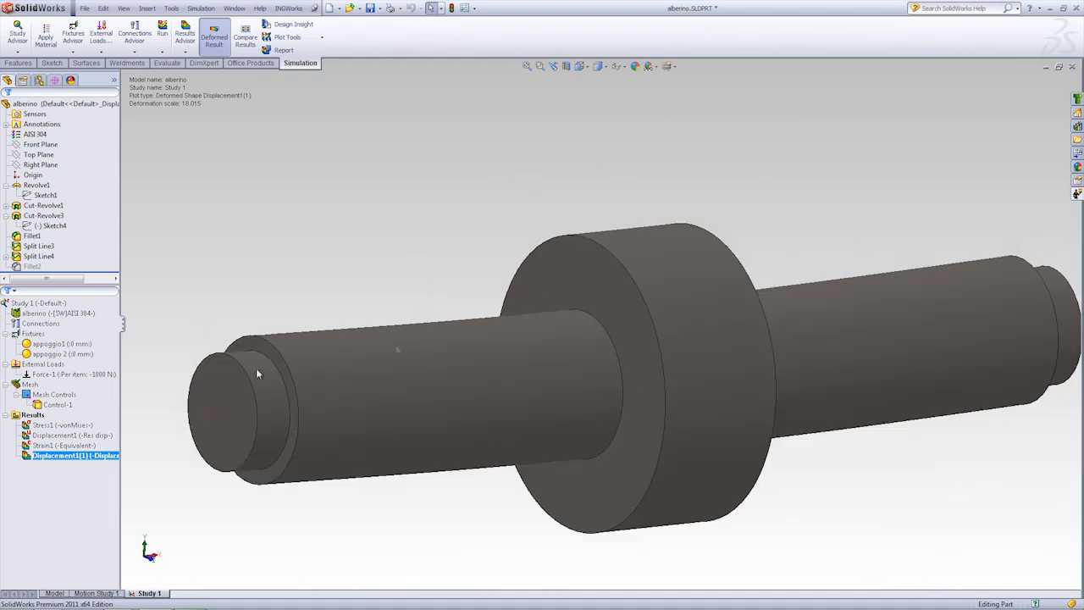
pyautogui.click(53, 425)
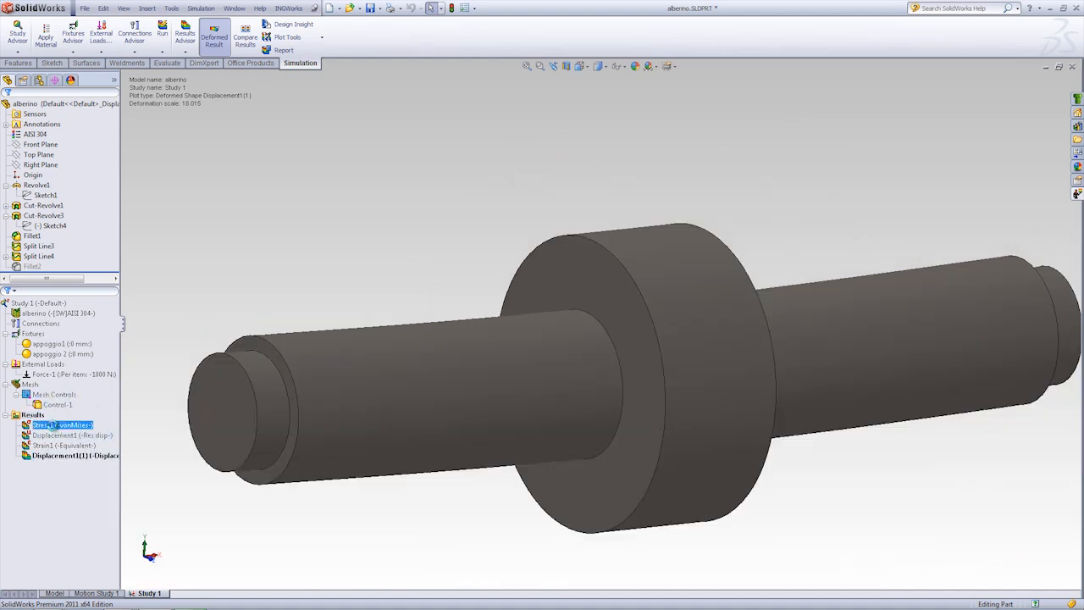
# Step: Set the element size of the Control-1 mesh control on the collar fillet faces to 0.25 mm
pyautogui.keyDown('ctrl'); pyautogui.moveTo(763, 236); pyautogui.dragTo(721, 235, button='middle'); pyautogui.keyUp('ctrl')
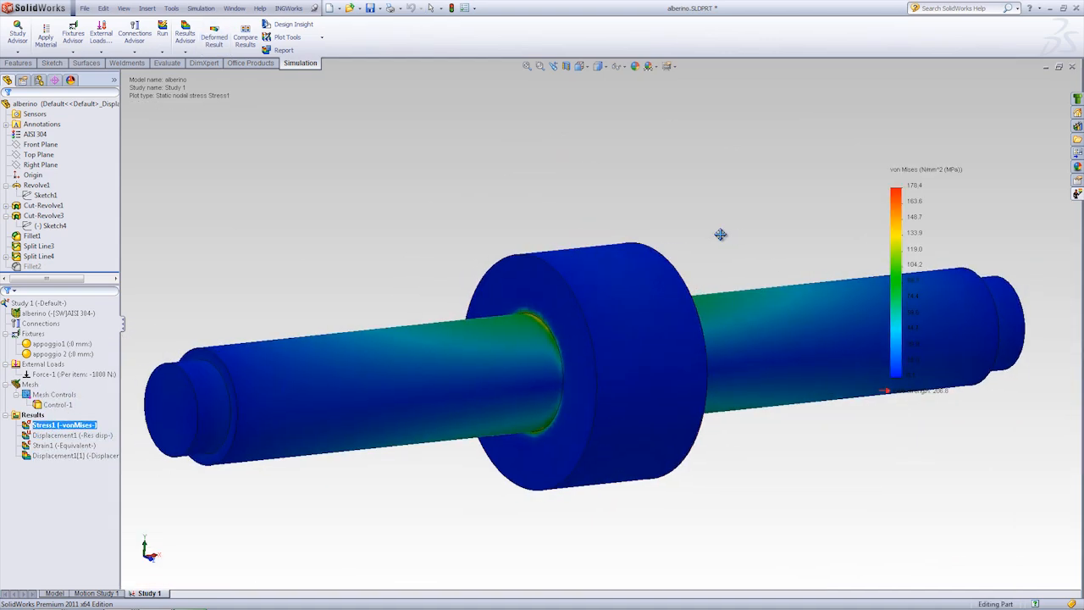
pyautogui.moveTo(572, 205); pyautogui.dragTo(591, 215, button='middle')
pyautogui.keyDown('ctrl'); pyautogui.moveTo(684, 231); pyautogui.dragTo(664, 229, button='middle'); pyautogui.keyUp('ctrl')
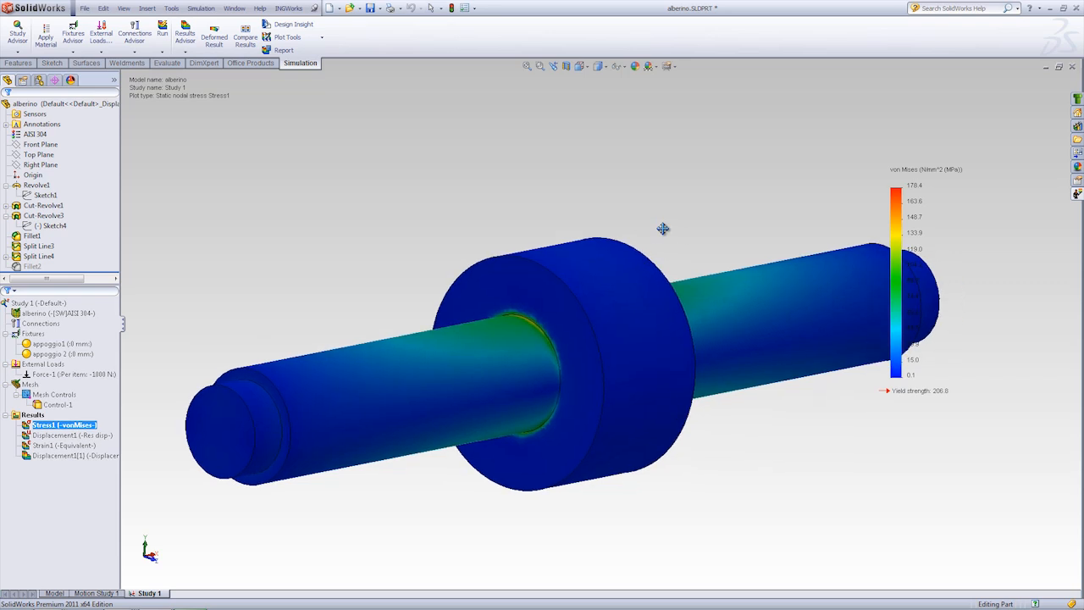
pyautogui.click(57, 405)
pyautogui.rightClick(56, 407)
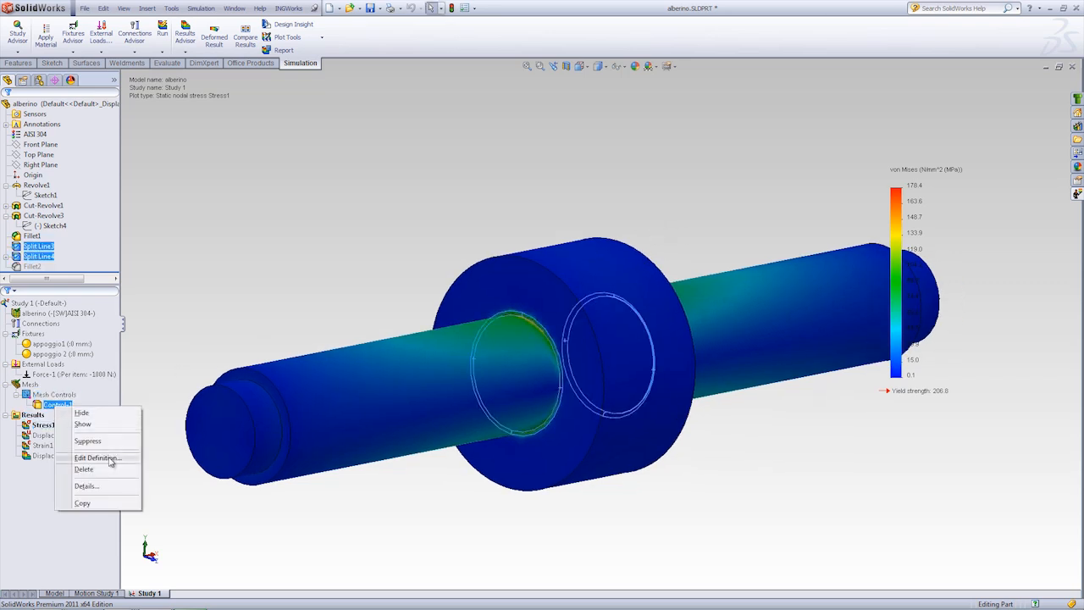
pyautogui.click(97, 458)
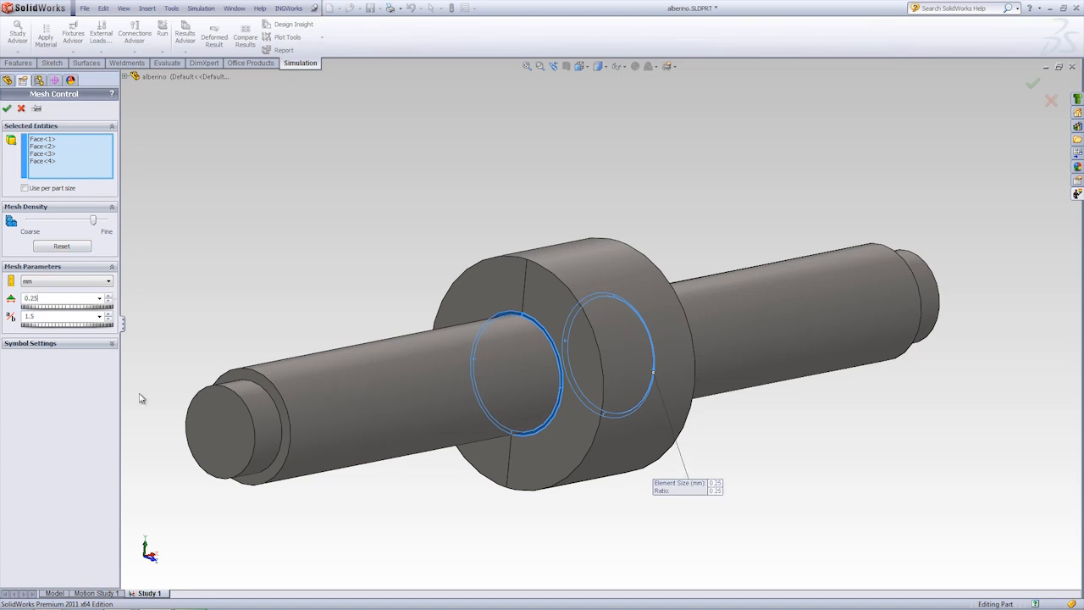
pyautogui.click(7, 109)
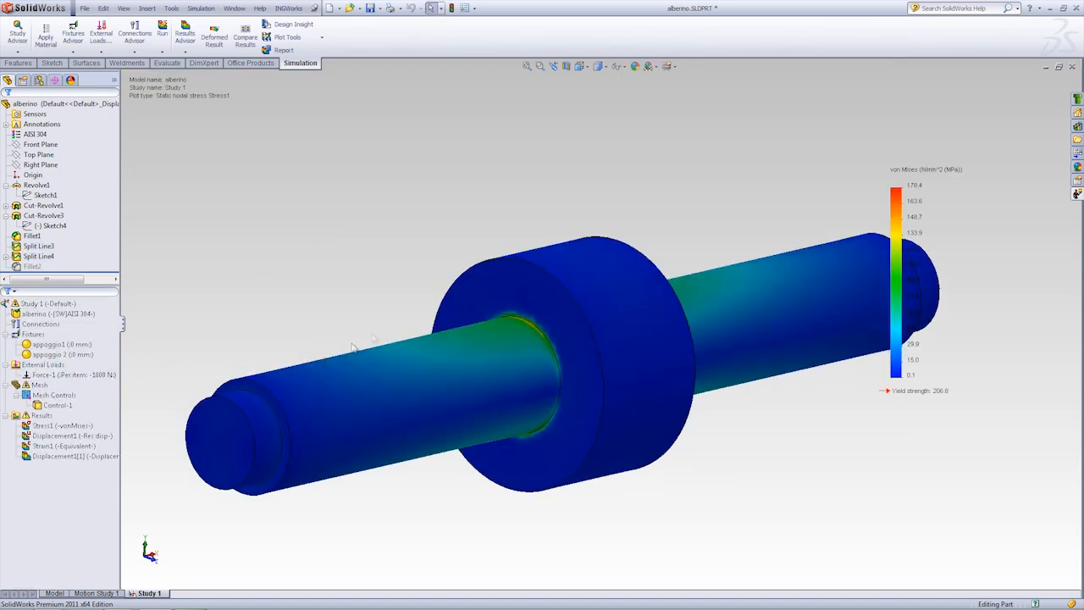
# Step: Examine the stress plot again around the fillets on both sides of the collar
pyautogui.moveTo(390, 348); pyautogui.dragTo(576, 327, button='middle')
pyautogui.scroll(-3, 576, 325)
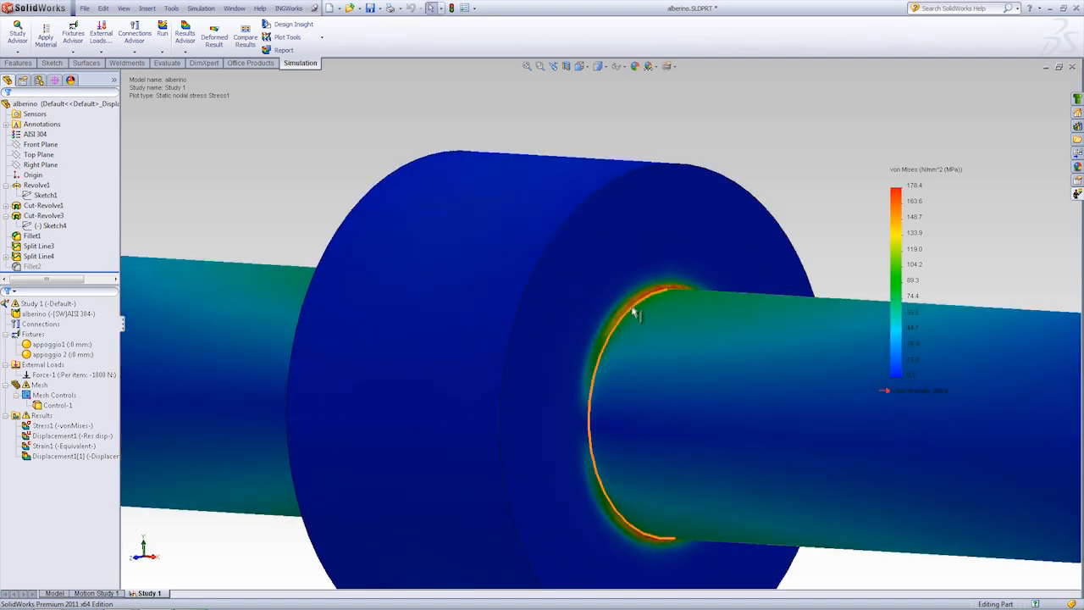
pyautogui.moveTo(635, 303); pyautogui.dragTo(481, 296, button='middle')
pyautogui.scroll(-1, 481, 297)
pyautogui.scroll(5, 475, 288)
pyautogui.moveTo(475, 288); pyautogui.dragTo(537, 223, button='middle')
pyautogui.keyDown('ctrl'); pyautogui.moveTo(628, 207); pyautogui.dragTo(602, 209, button='middle'); pyautogui.keyUp('ctrl')
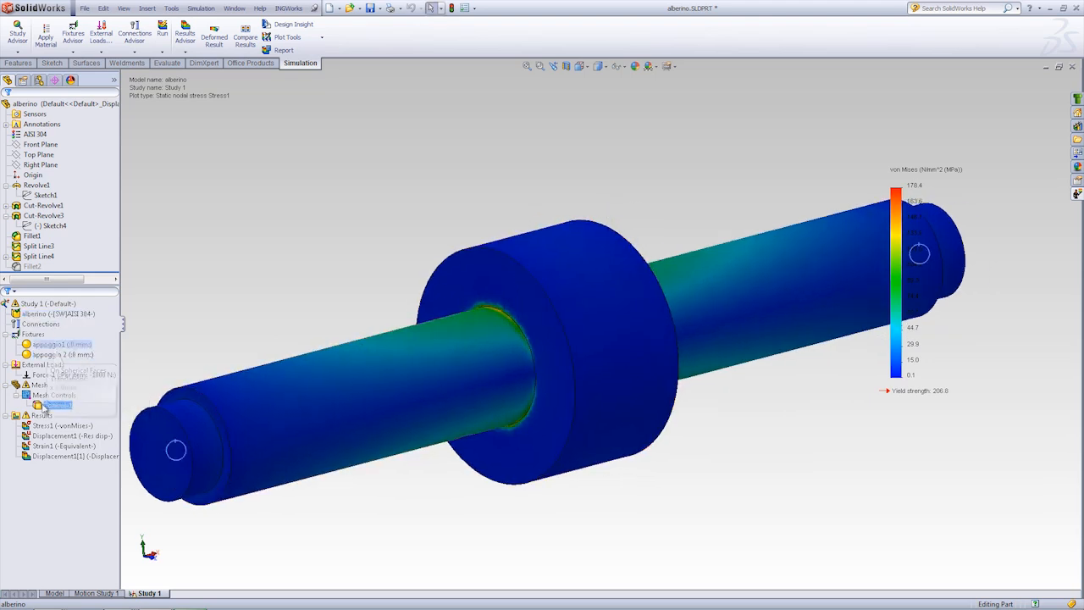
# Step: Recreate the study's mesh with the edited mesh control, accepting deletion of the existing Study 1 results
pyautogui.click(40, 396)
pyautogui.rightClick(45, 387)
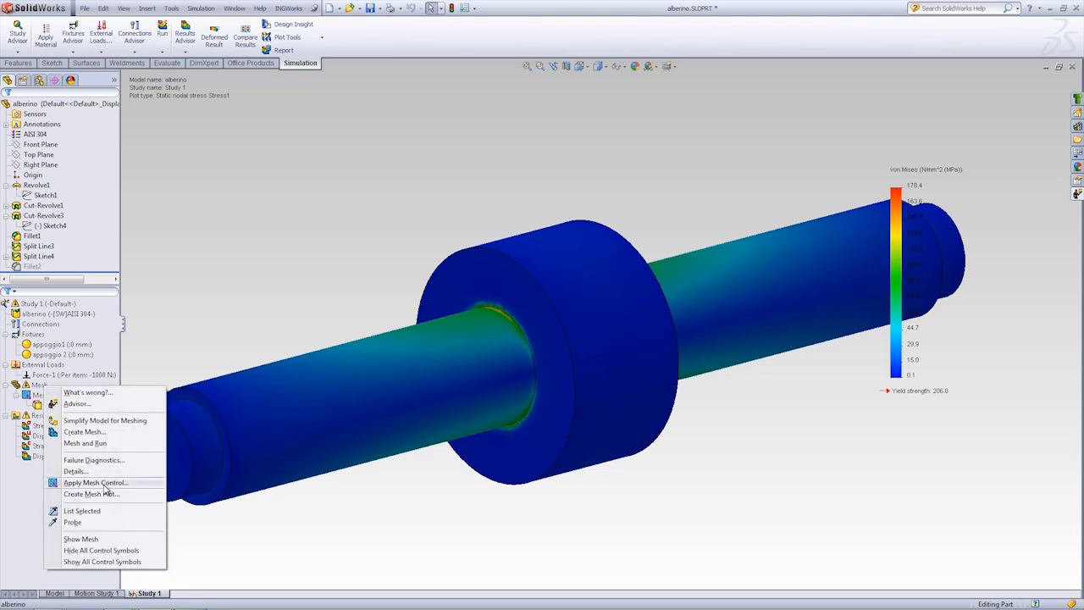
pyautogui.click(83, 432)
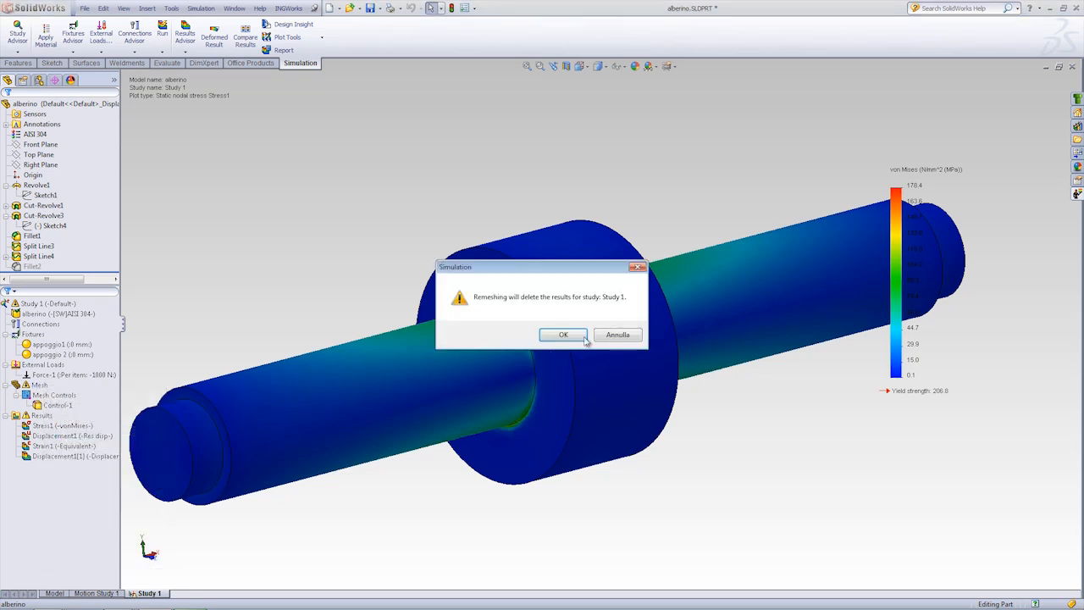
pyautogui.click(563, 335)
pyautogui.click(6, 108)
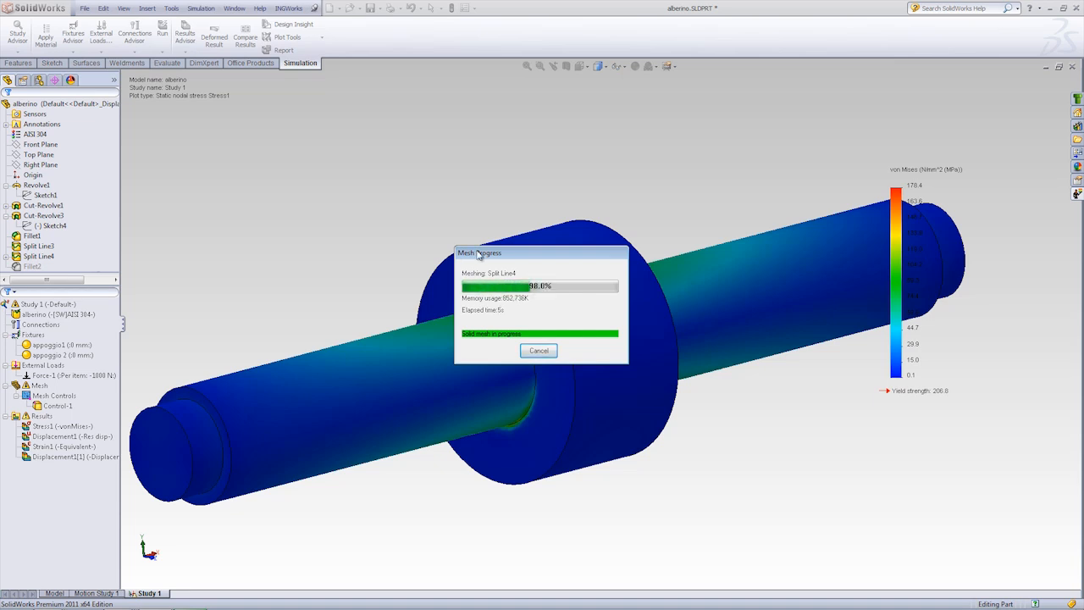
# Step: Examine the refined mesh around the fillets on both sides of the collar
pyautogui.click(49, 304)
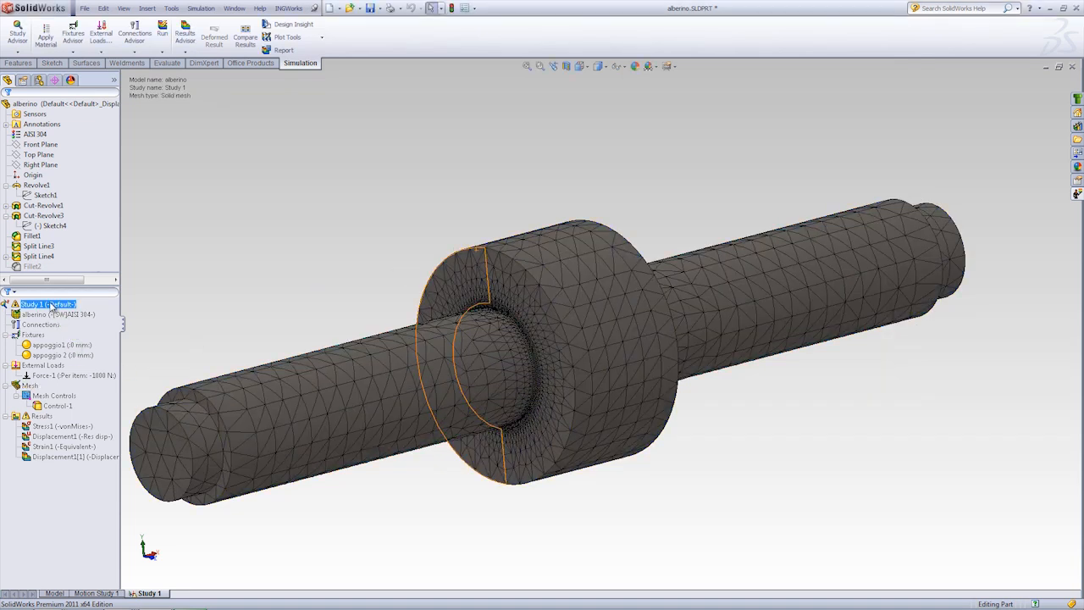
pyautogui.click(210, 308)
pyautogui.scroll(-7, 543, 317)
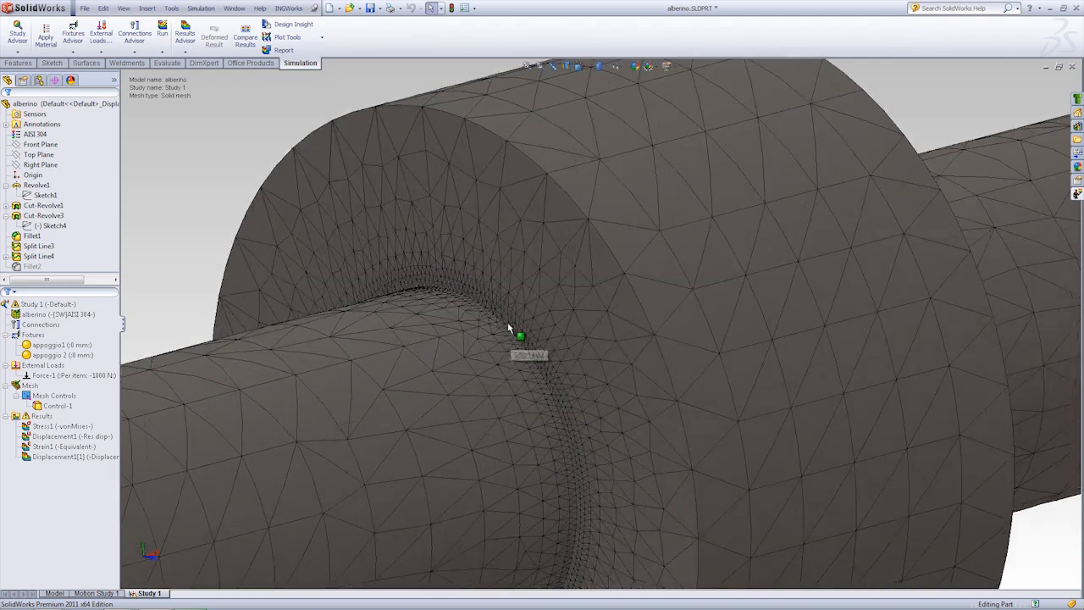
pyautogui.moveTo(401, 273); pyautogui.dragTo(265, 243, button='middle')
pyautogui.moveTo(266, 244); pyautogui.dragTo(273, 245, button='middle')
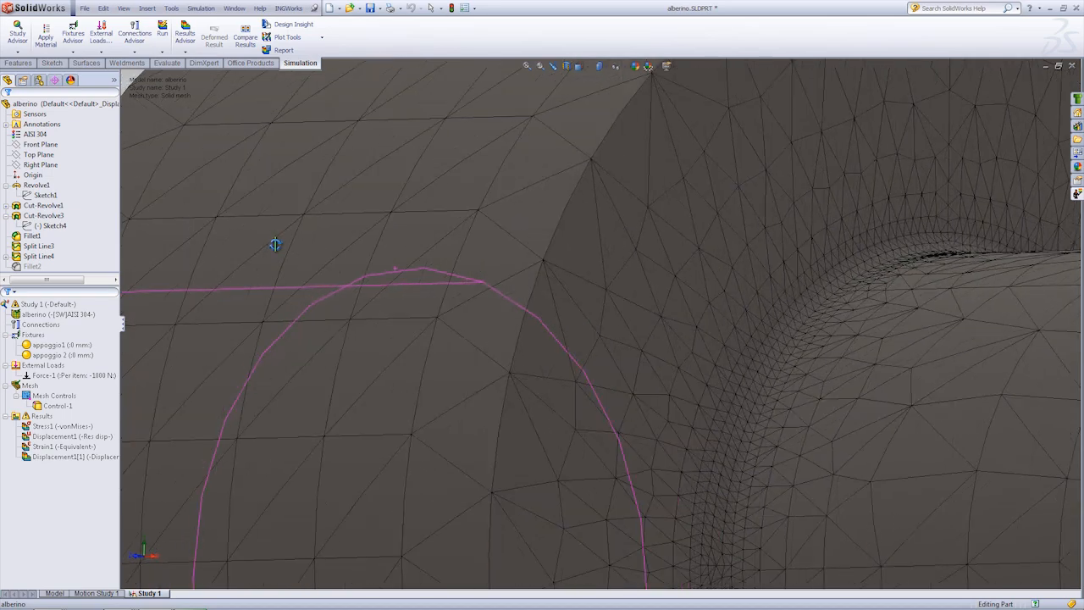
pyautogui.scroll(8, 767, 338)
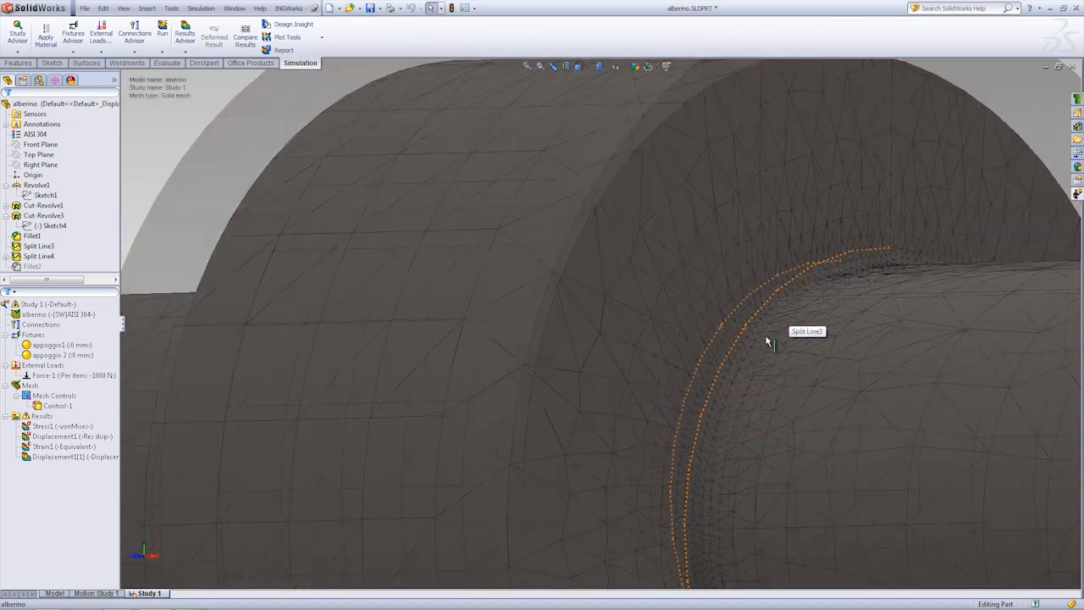
pyautogui.moveTo(621, 342); pyautogui.dragTo(647, 309, button='middle')
pyautogui.scroll(-3, 647, 309)
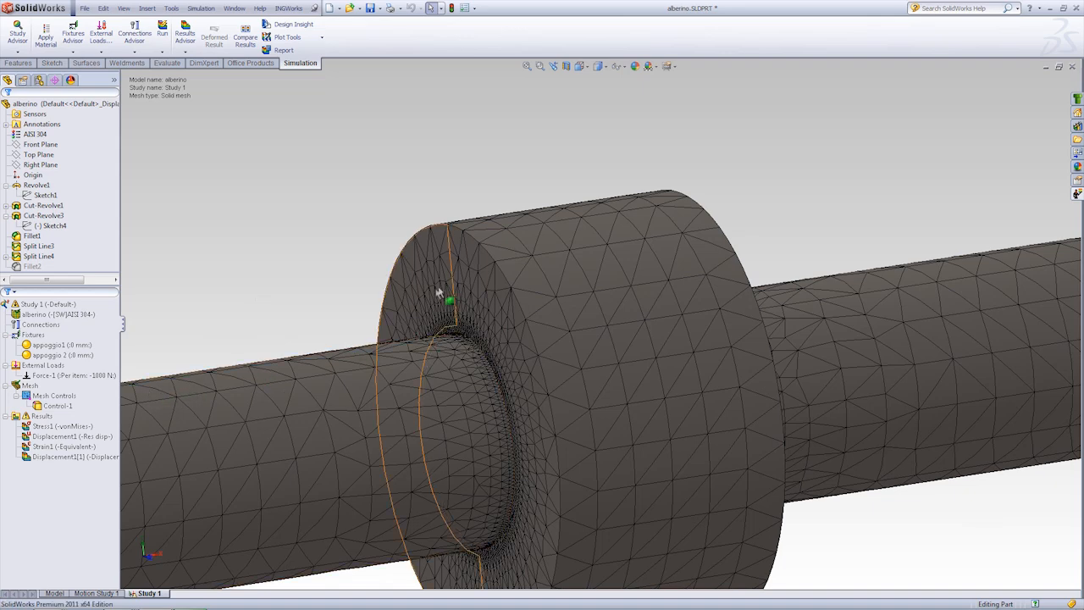
# Step: Run Study 1 again with the refined mesh
pyautogui.click(58, 427)
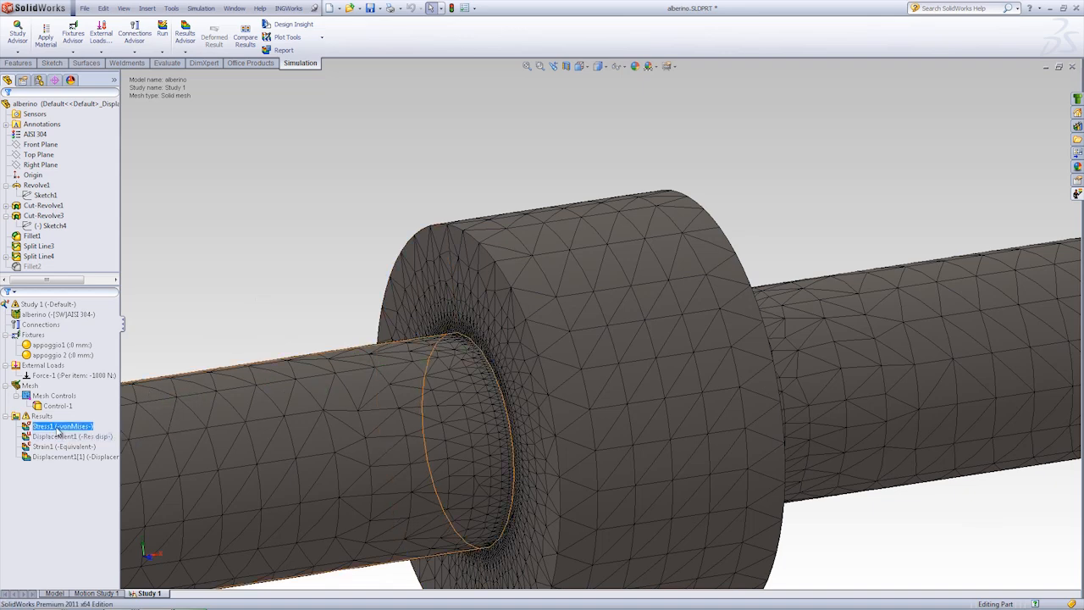
pyautogui.rightClick(47, 304)
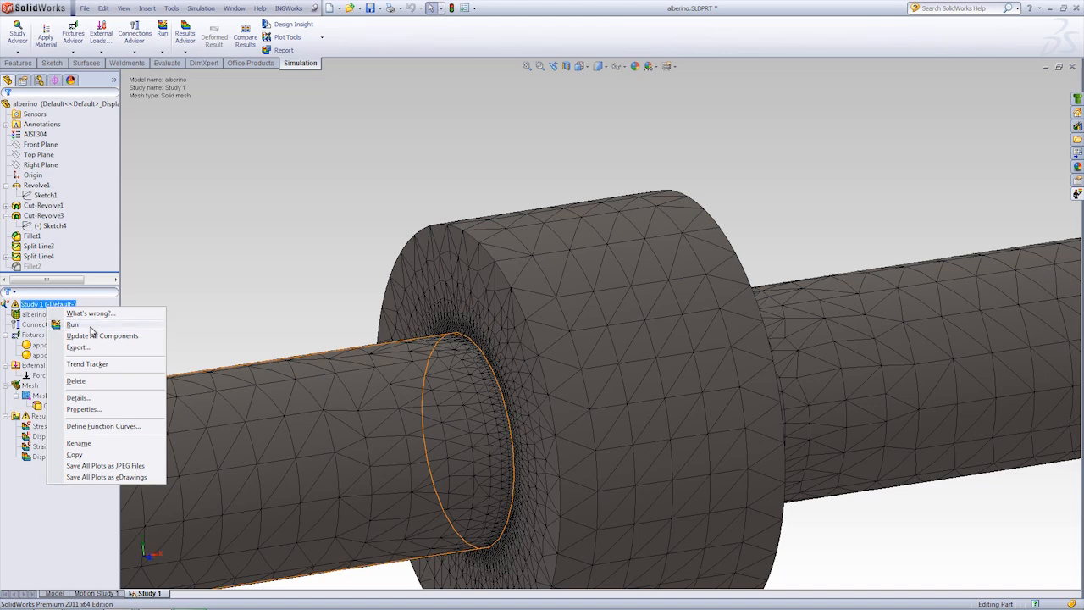
pyautogui.click(71, 325)
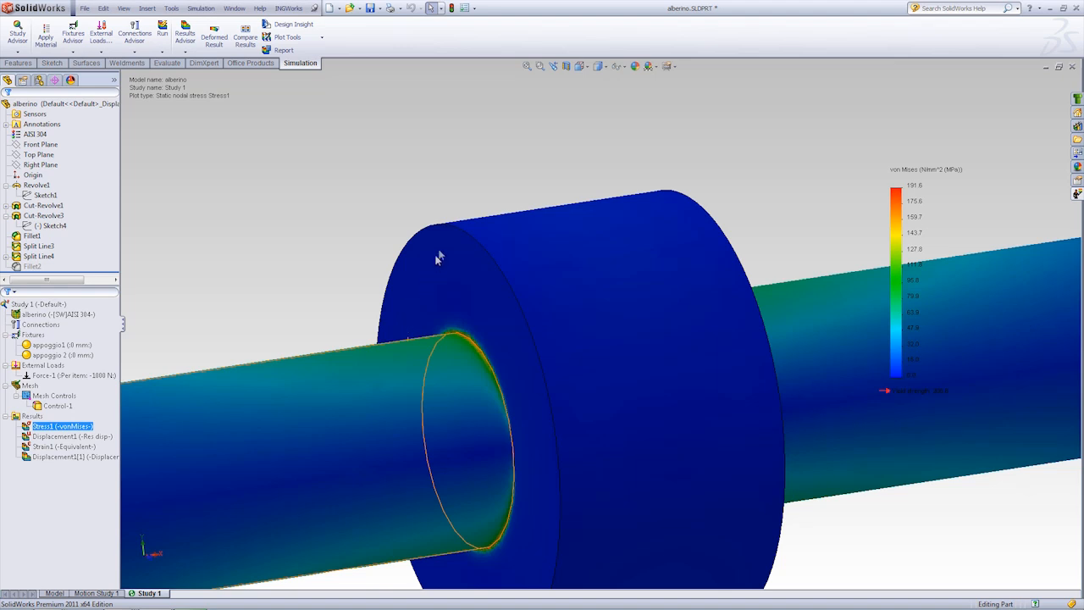
# Step: Display the Stress1 plot and examine the von Mises stress around the fillet on the far side of the collar
pyautogui.moveTo(743, 241); pyautogui.dragTo(688, 235, button='middle')
pyautogui.doubleClick(61, 426)
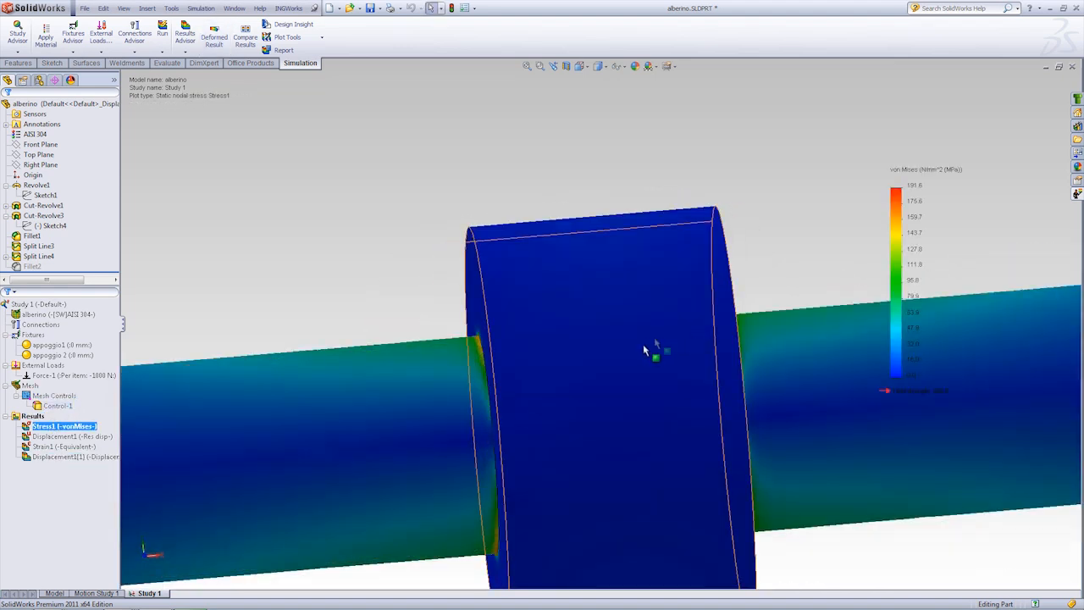
pyautogui.moveTo(646, 346); pyautogui.dragTo(773, 312, button='middle')
pyautogui.scroll(-3, 774, 310)
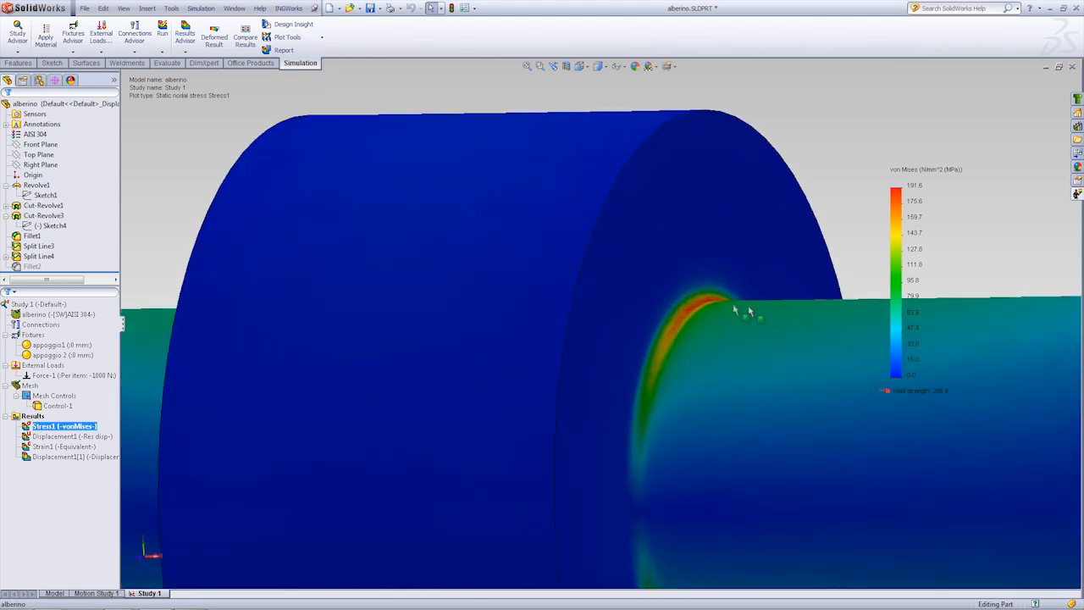
pyautogui.moveTo(693, 309); pyautogui.dragTo(689, 307, button='middle')
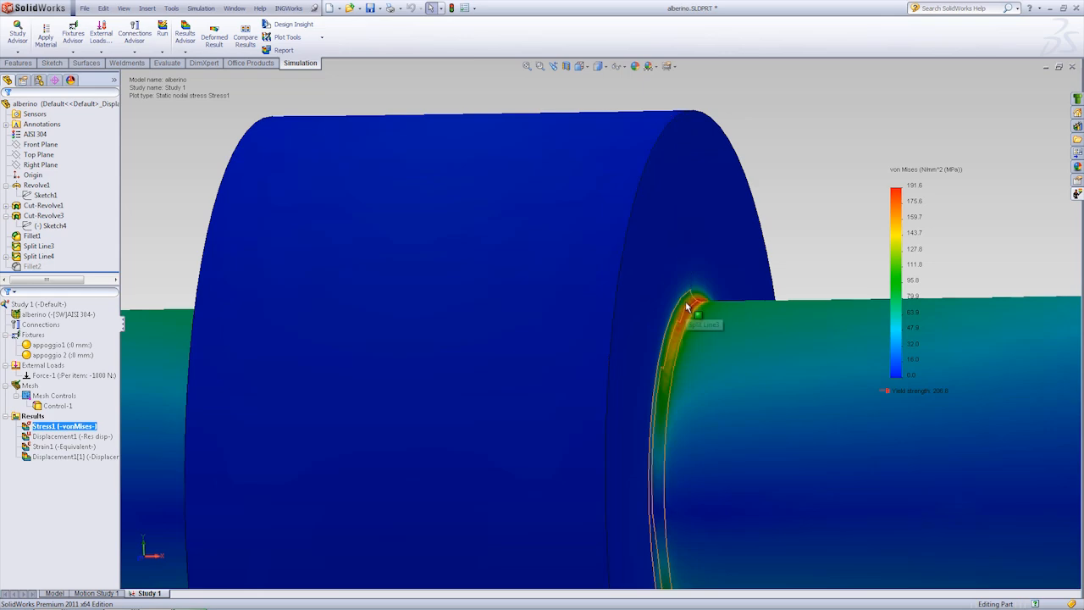
pyautogui.scroll(3, 687, 308)
pyautogui.moveTo(515, 322); pyautogui.dragTo(589, 341, button='middle')
pyautogui.scroll(1, 589, 341)
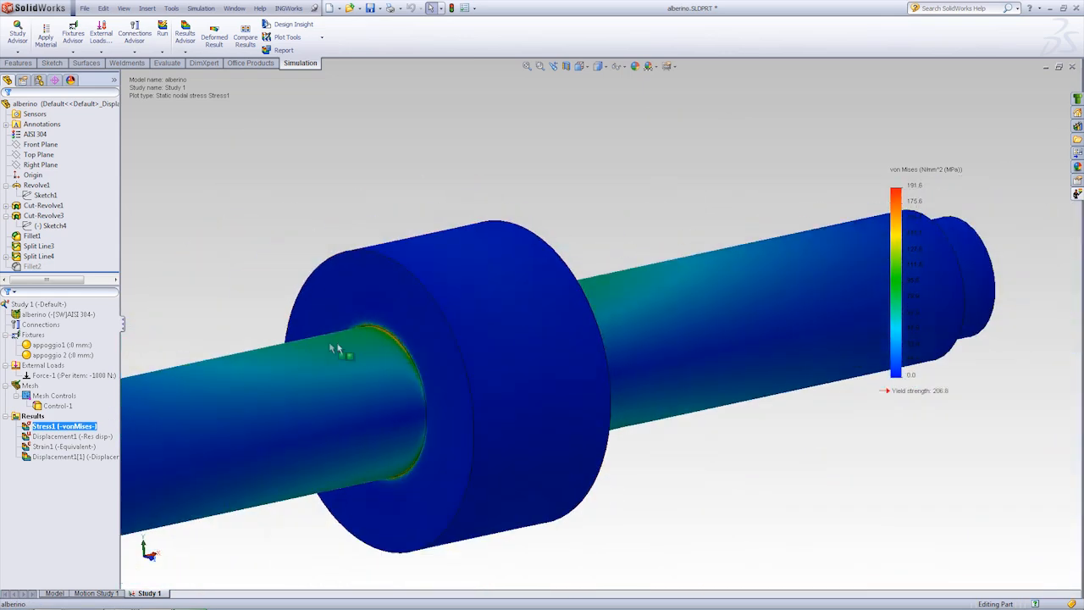
# Step: Examine the stress distribution close up along the fillet on the near side of the collar
pyautogui.scroll(-5, 400, 340)
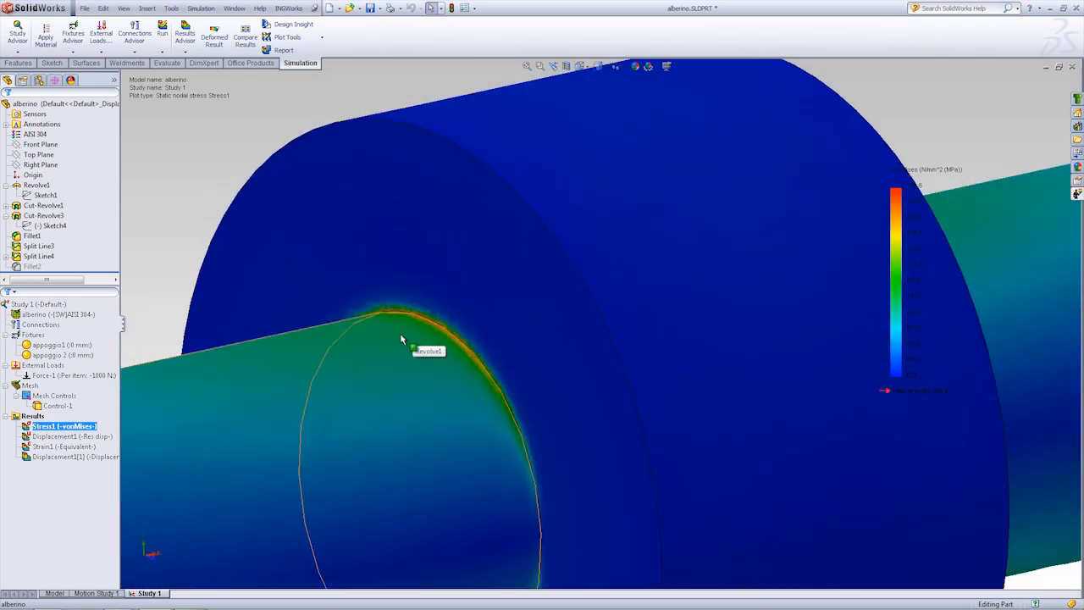
pyautogui.scroll(1, 406, 347)
pyautogui.scroll(-5, 463, 335)
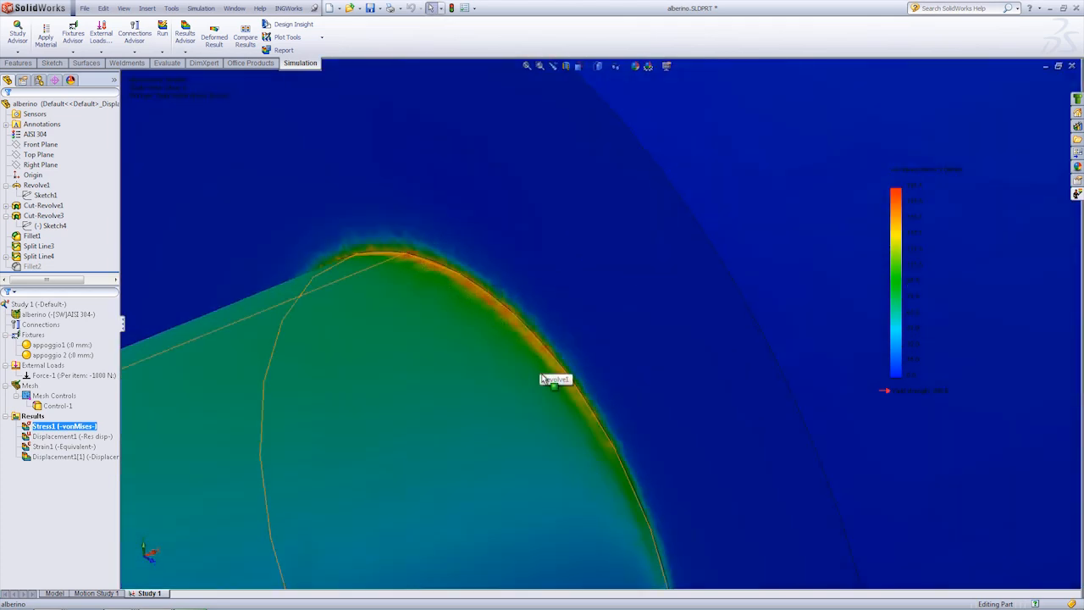
pyautogui.scroll(2, 552, 364)
pyautogui.scroll(3, 582, 316)
pyautogui.scroll(-2, 685, 341)
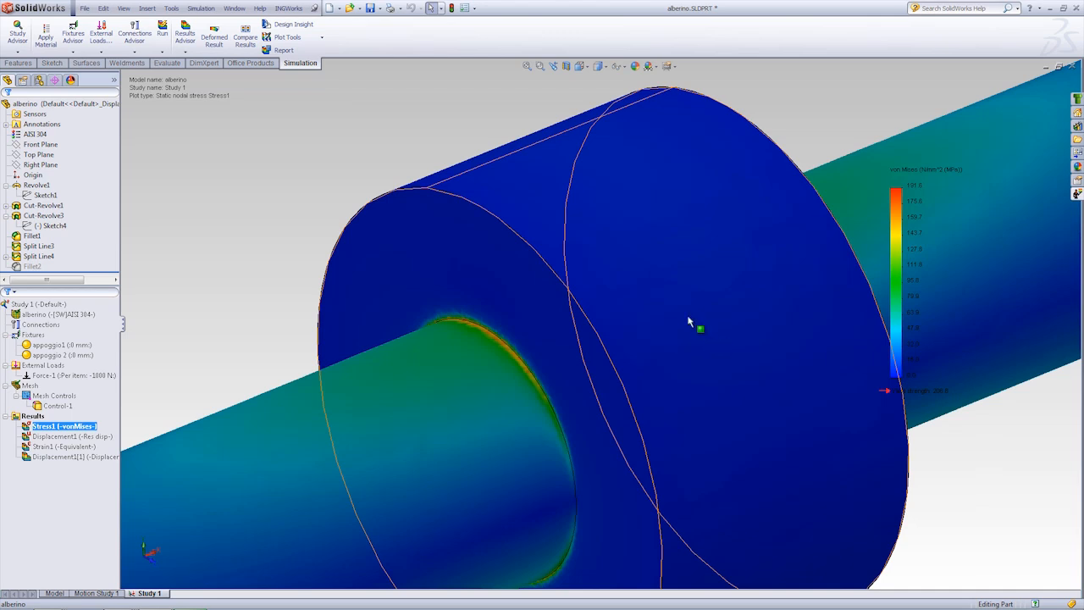
pyautogui.scroll(-2, 655, 299)
pyautogui.scroll(1, 656, 299)
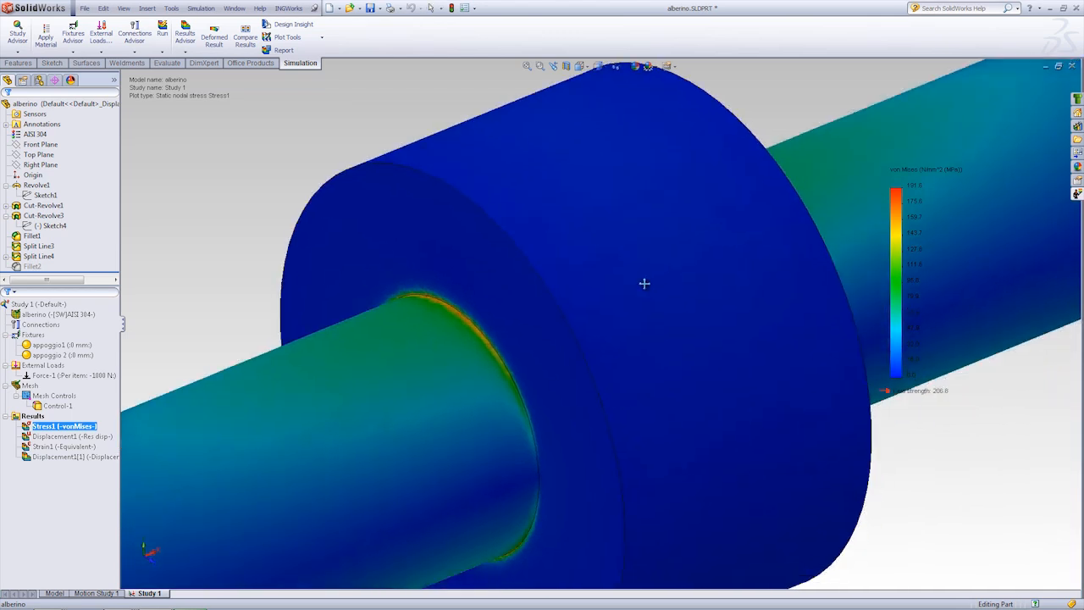
# Step: Probe the Stress1 plot on selected entities, using the short split edge across the near collar fillet
pyautogui.rightClick(100, 427)
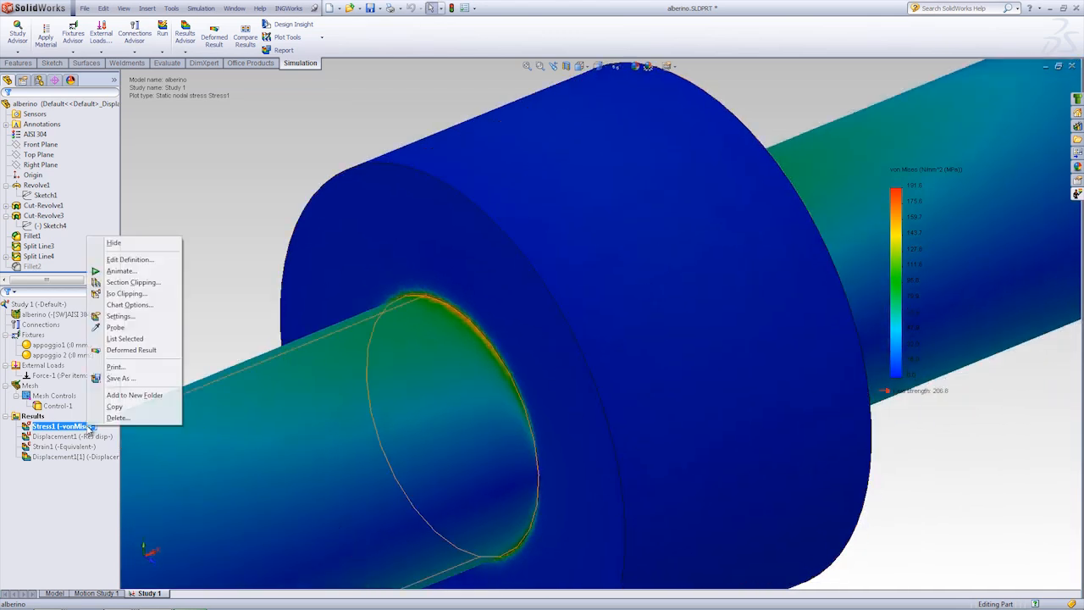
pyautogui.click(140, 327)
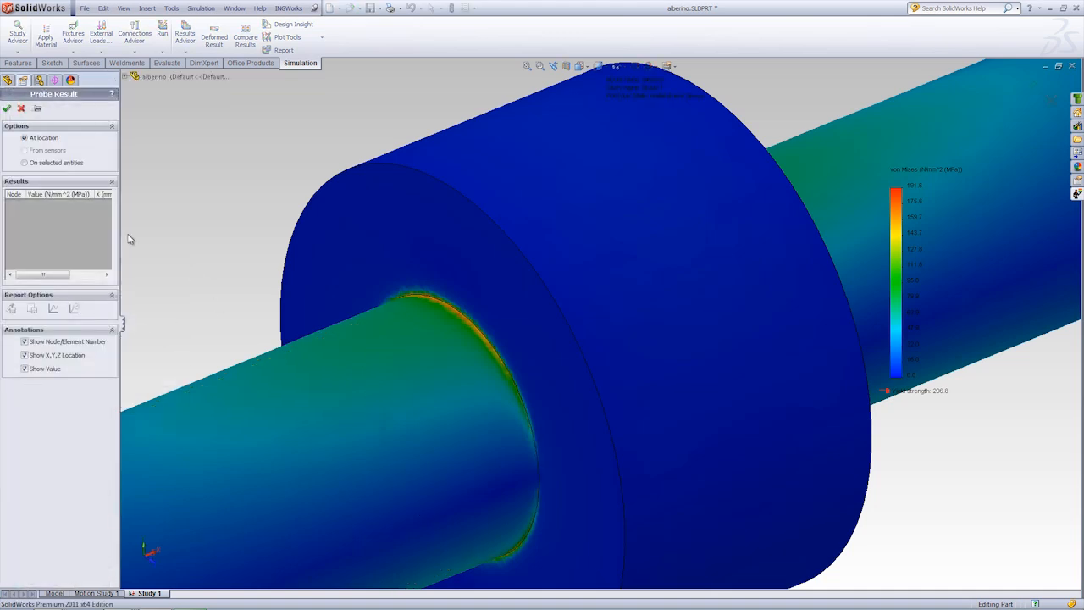
pyautogui.click(24, 162)
pyautogui.scroll(-3, 467, 339)
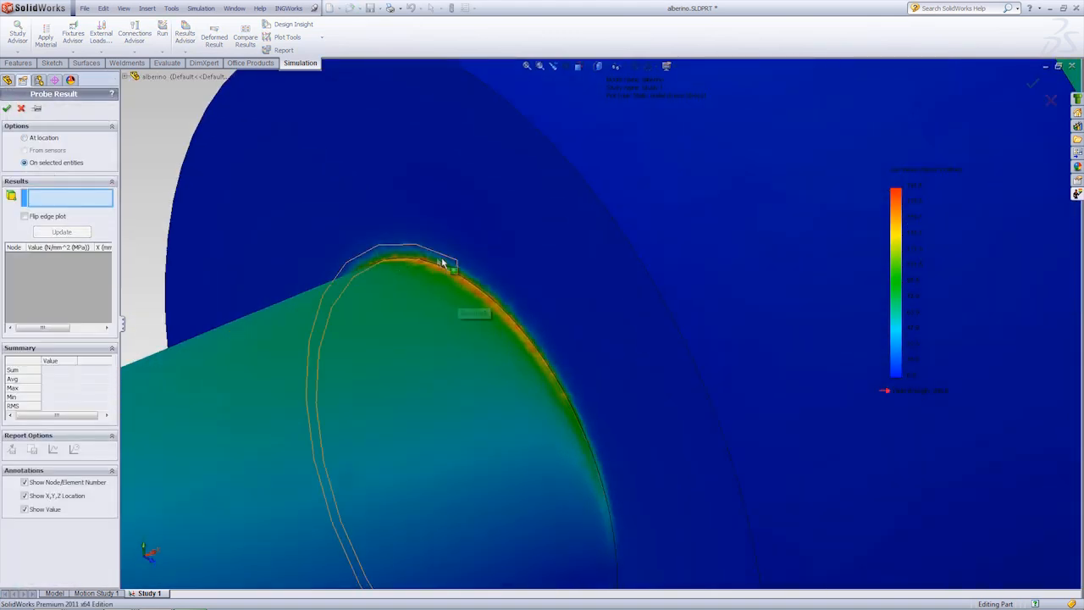
pyautogui.click(455, 265)
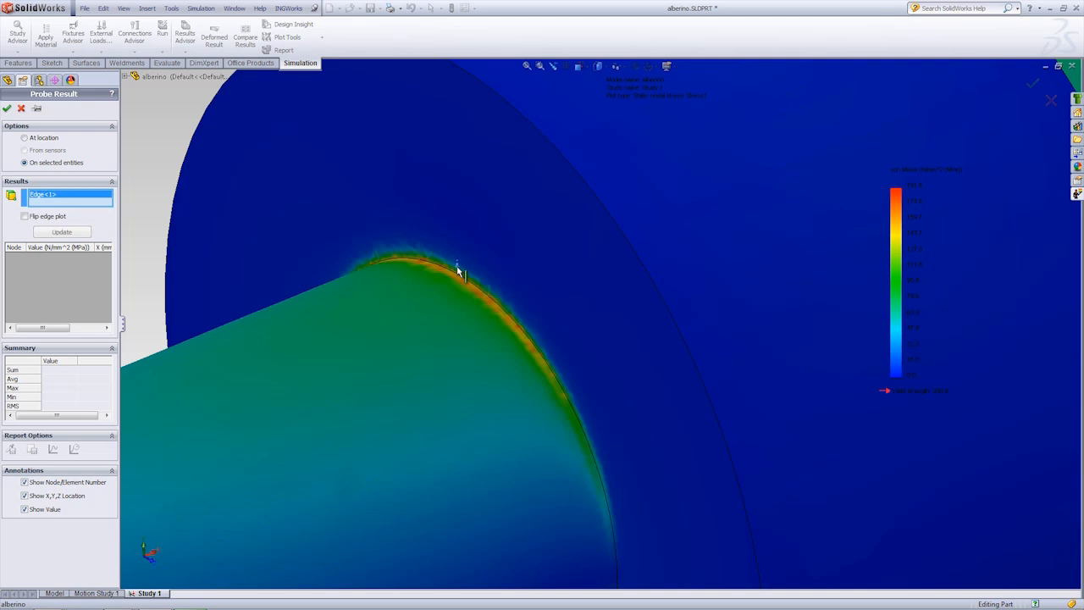
pyautogui.click(83, 233)
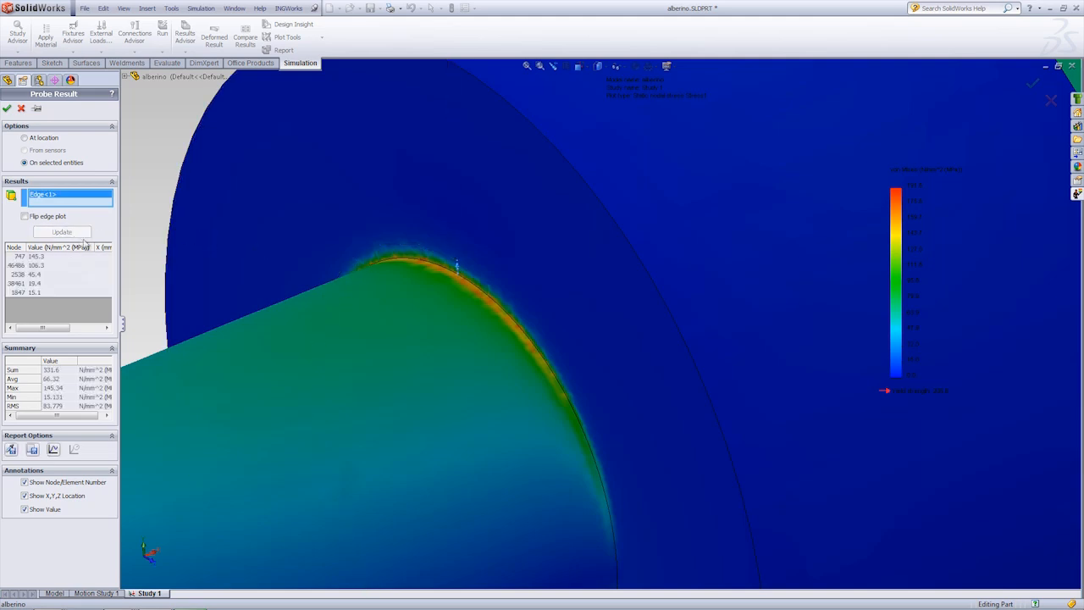
# Step: Graph the von Mises stress along the probed edge, review the curve and close the graph
pyautogui.click(53, 450)
pyautogui.moveTo(185, 40); pyautogui.dragTo(169, 97)
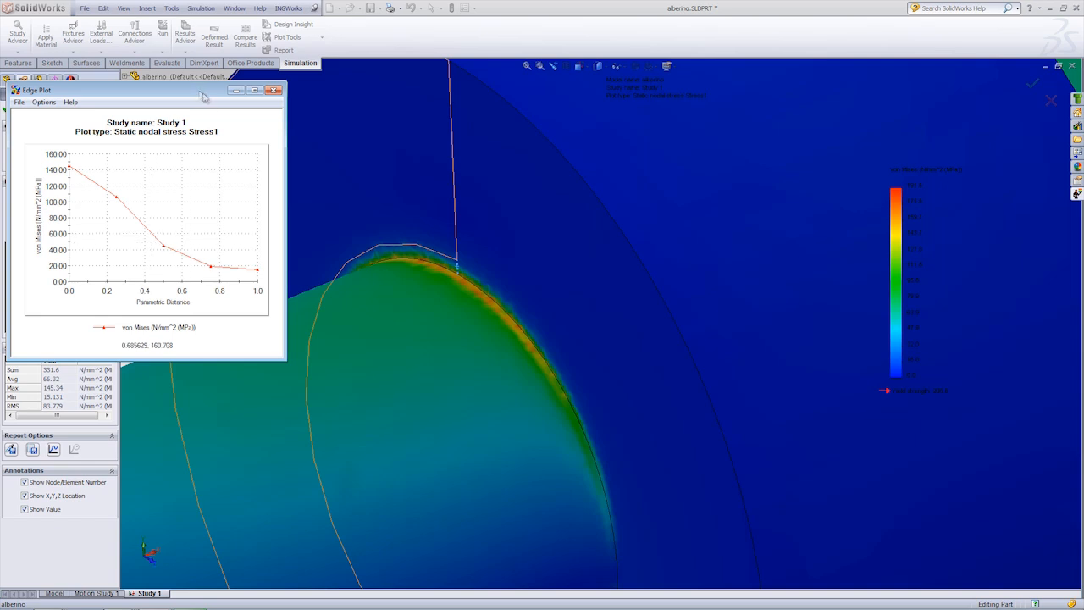
pyautogui.moveTo(201, 96); pyautogui.dragTo(228, 122)
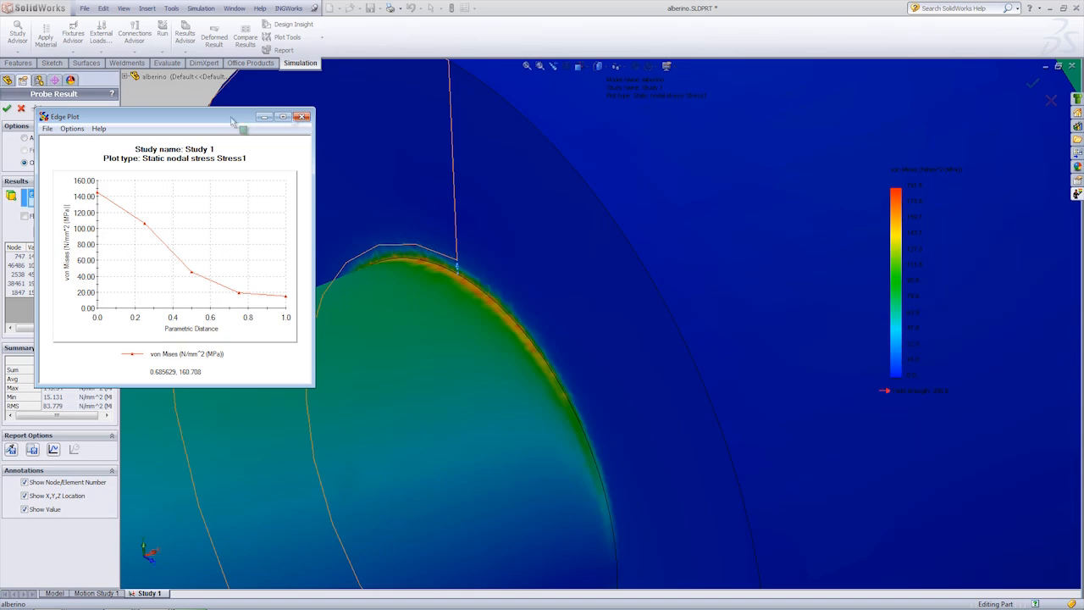
pyautogui.click(299, 118)
# Step: Replace the probed edge with the short Split Line3 edge across the fillet on the opposite side of the collar and update the results
pyautogui.press('Delete')
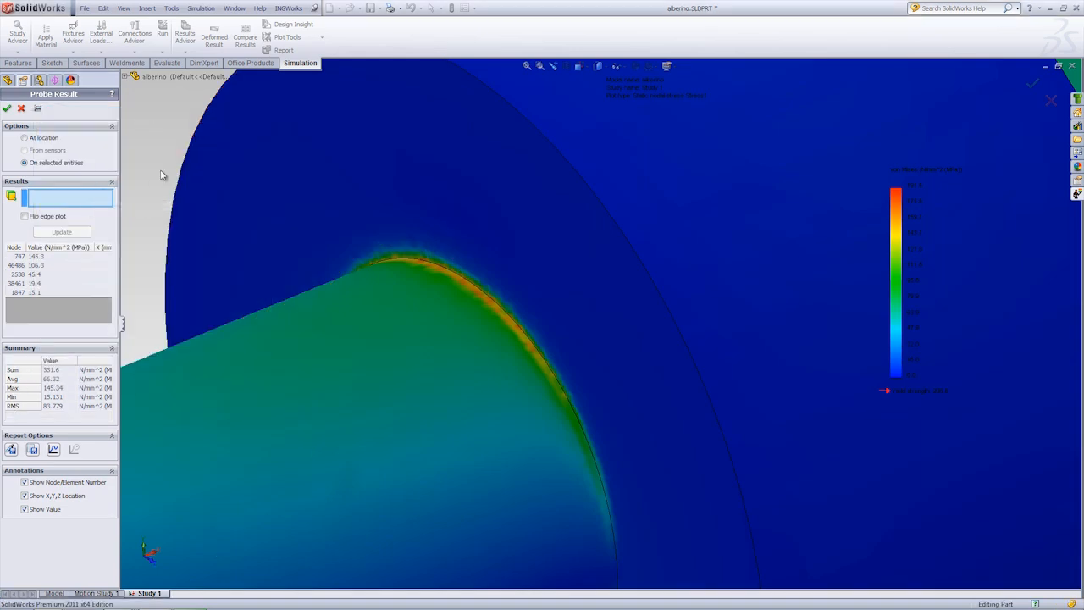
pyautogui.press('f')
pyautogui.moveTo(668, 291); pyautogui.dragTo(515, 337, button='middle')
pyautogui.scroll(-7, 616, 321)
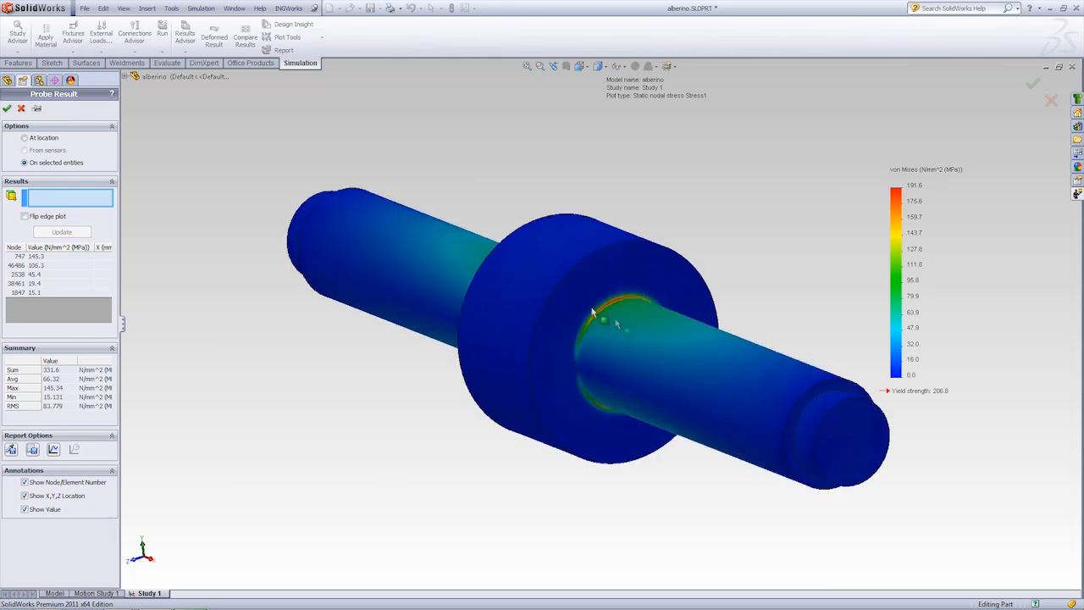
pyautogui.scroll(-3, 618, 301)
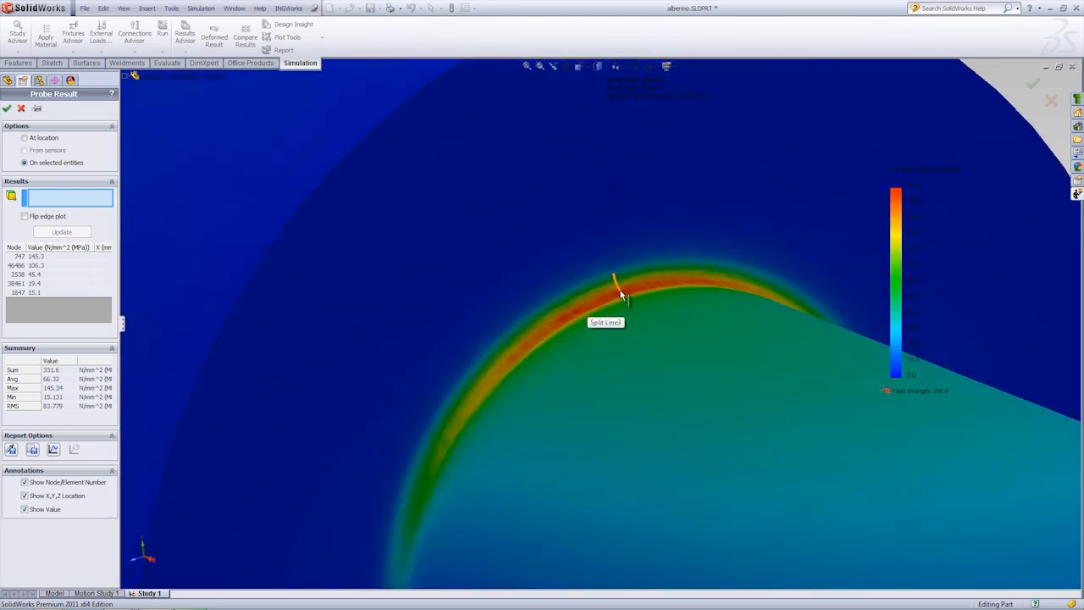
pyautogui.click(621, 295)
pyautogui.click(73, 234)
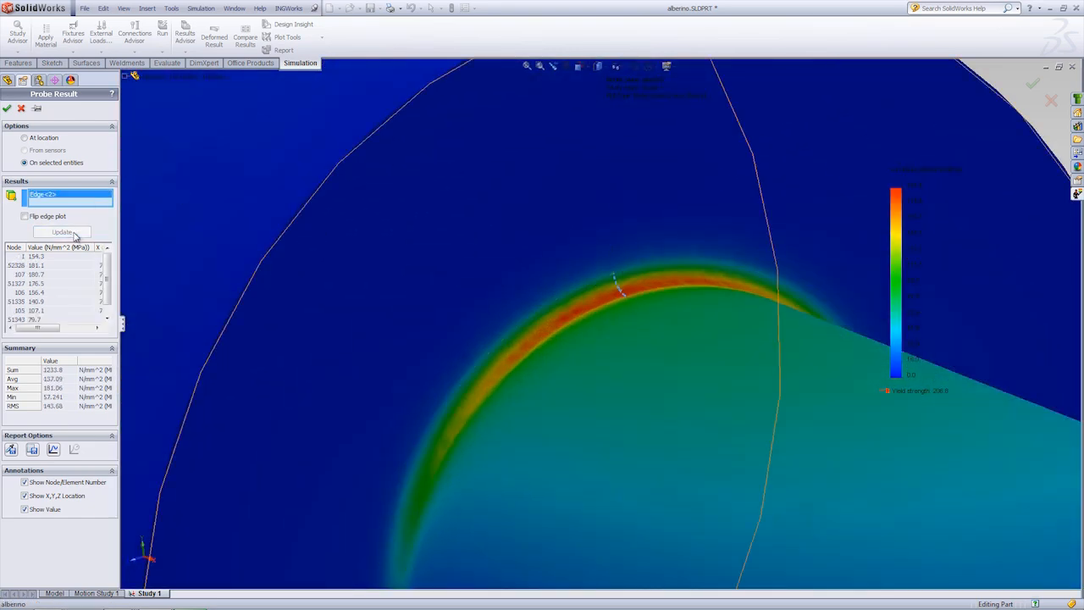
# Step: Review the edge plot of von Mises stress for the opposite fillet, and close both the graph and the probe
pyautogui.click(52, 449)
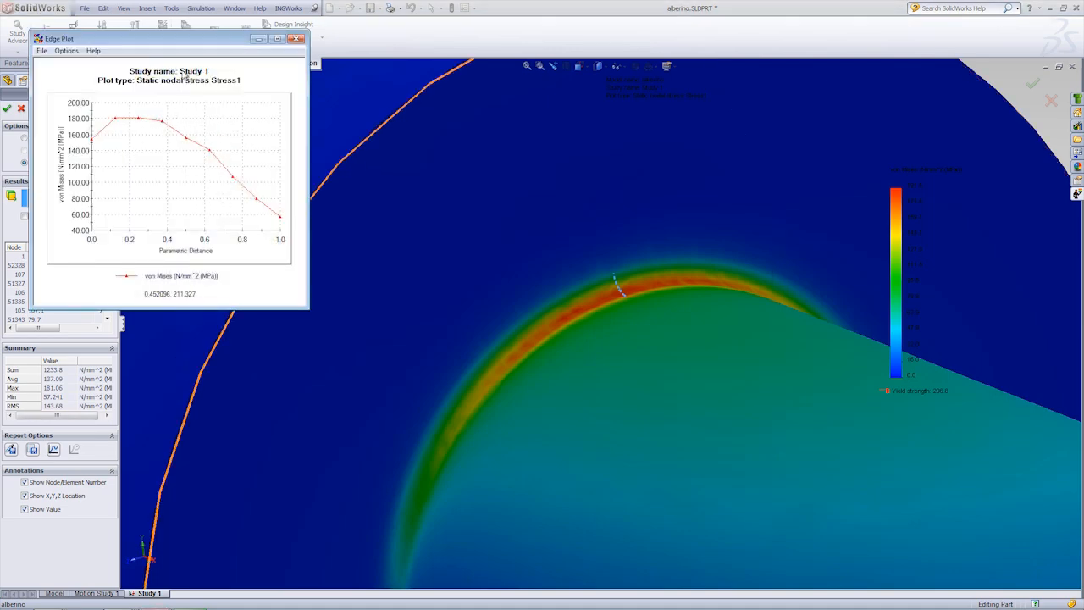
pyautogui.moveTo(183, 44); pyautogui.dragTo(238, 142)
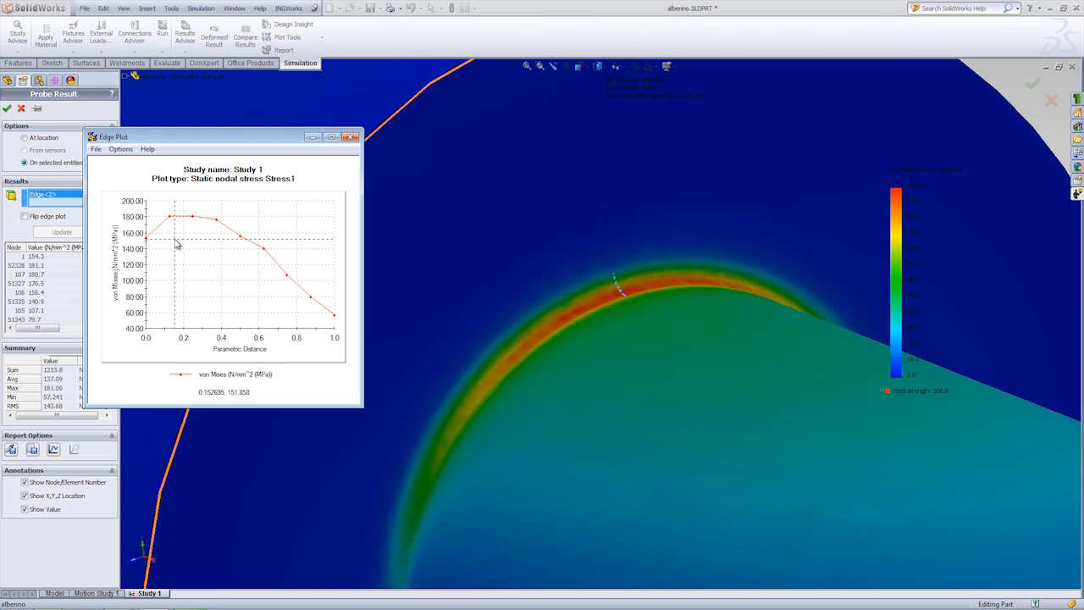
pyautogui.click(349, 137)
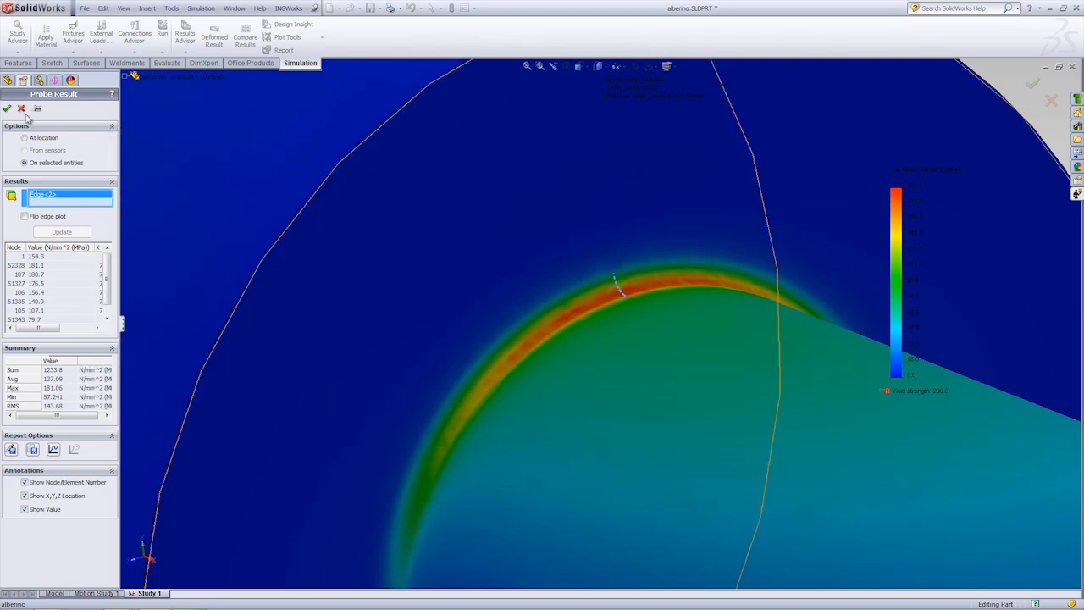
pyautogui.click(22, 110)
# Step: Compare the Stress1 plot at the near collar fillet with the rest of the shaft
pyautogui.scroll(7, 409, 293)
pyautogui.moveTo(425, 185); pyautogui.dragTo(532, 203, button='middle')
pyautogui.scroll(3, 452, 308)
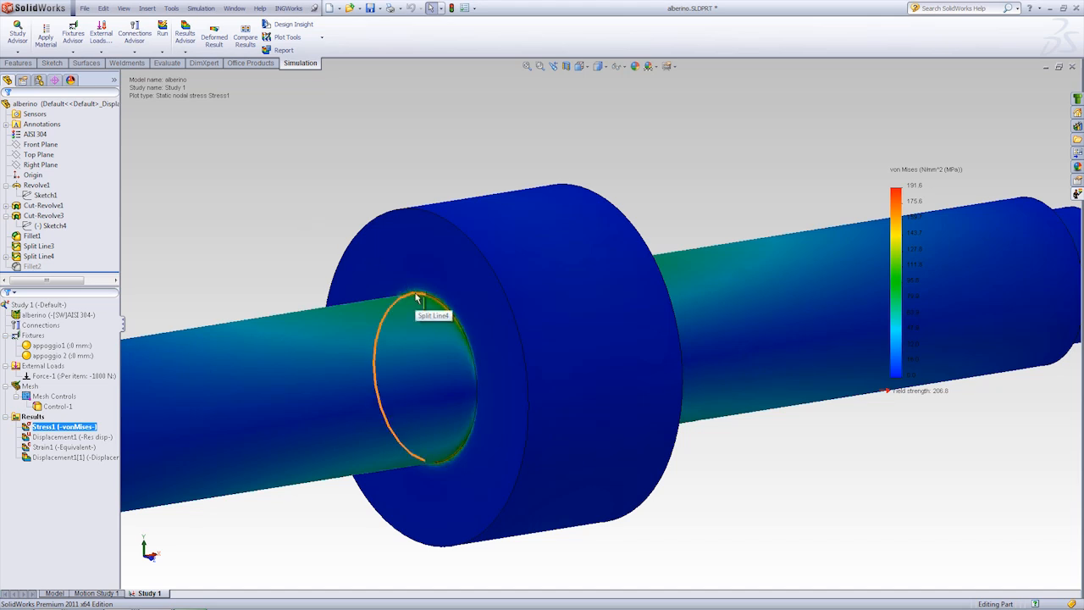
pyautogui.scroll(5, 428, 297)
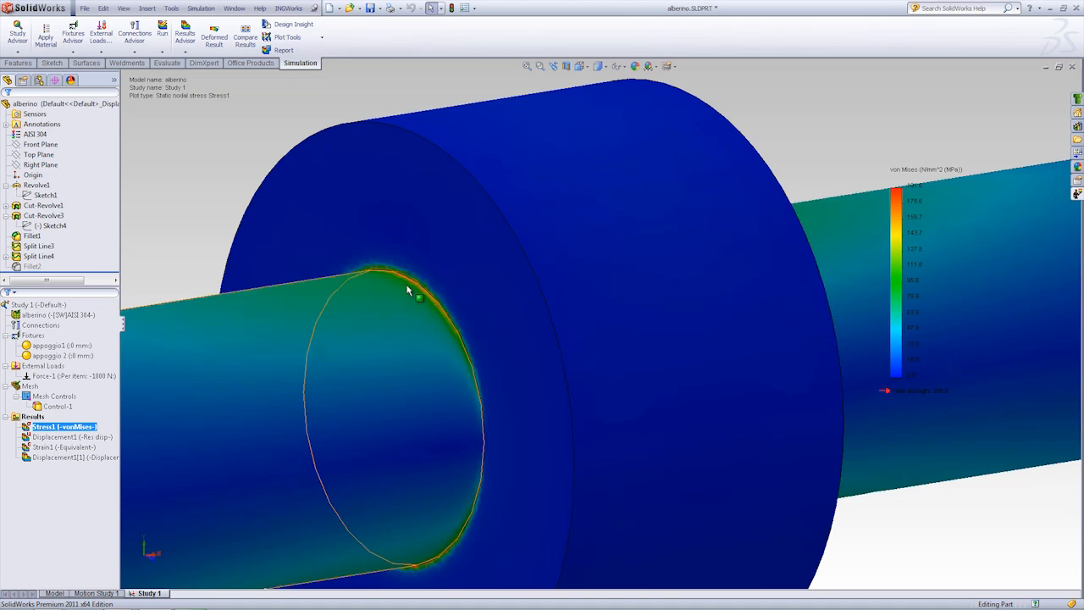
pyautogui.moveTo(555, 284); pyautogui.dragTo(620, 288, button='middle')
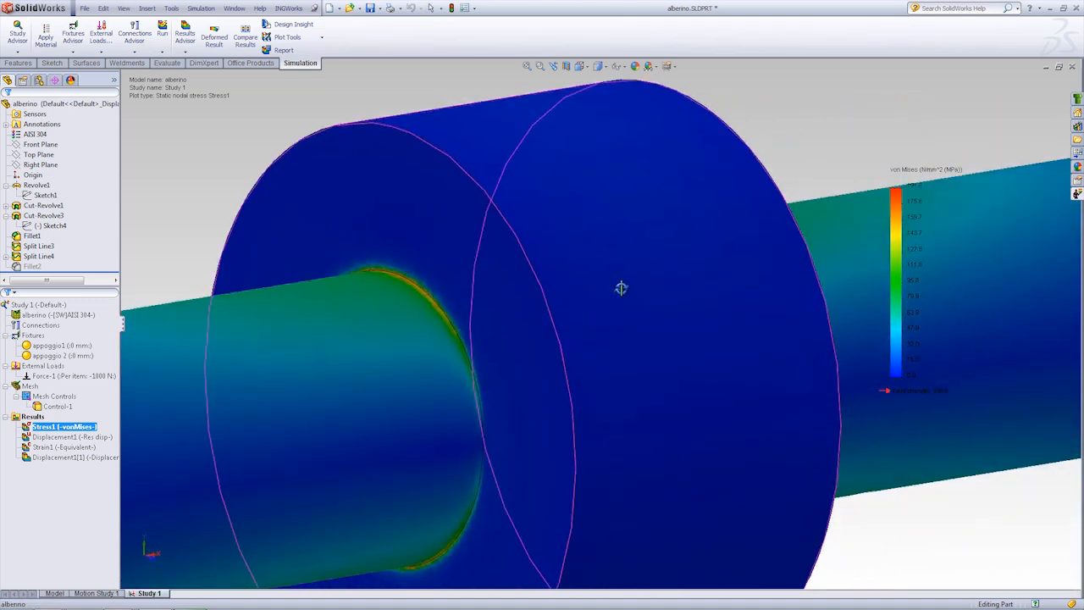
pyautogui.scroll(3, 618, 300)
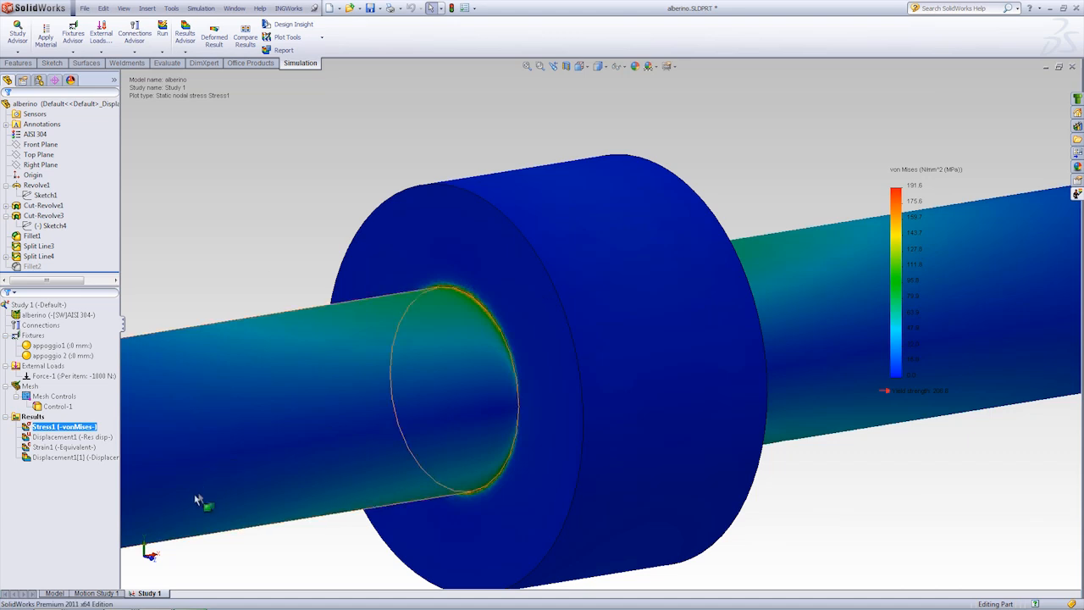
# Step: Return to the part model and add a 0.15 mm constant-radius fillet on the inner shaft edge at the near side of the collar
pyautogui.click(54, 593)
pyautogui.scroll(-2, 446, 310)
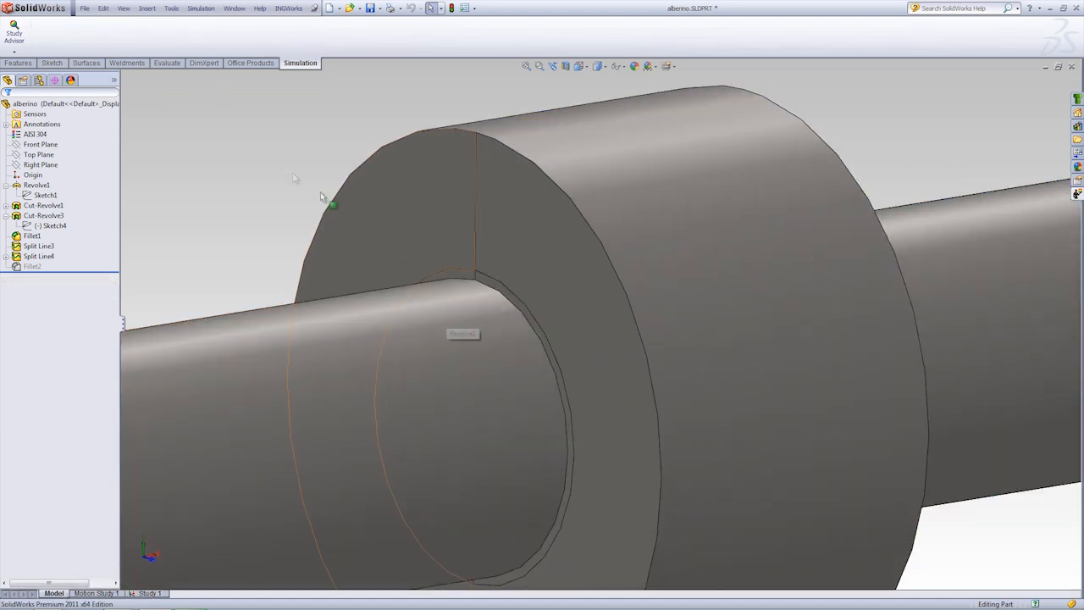
pyautogui.click(18, 63)
pyautogui.click(302, 34)
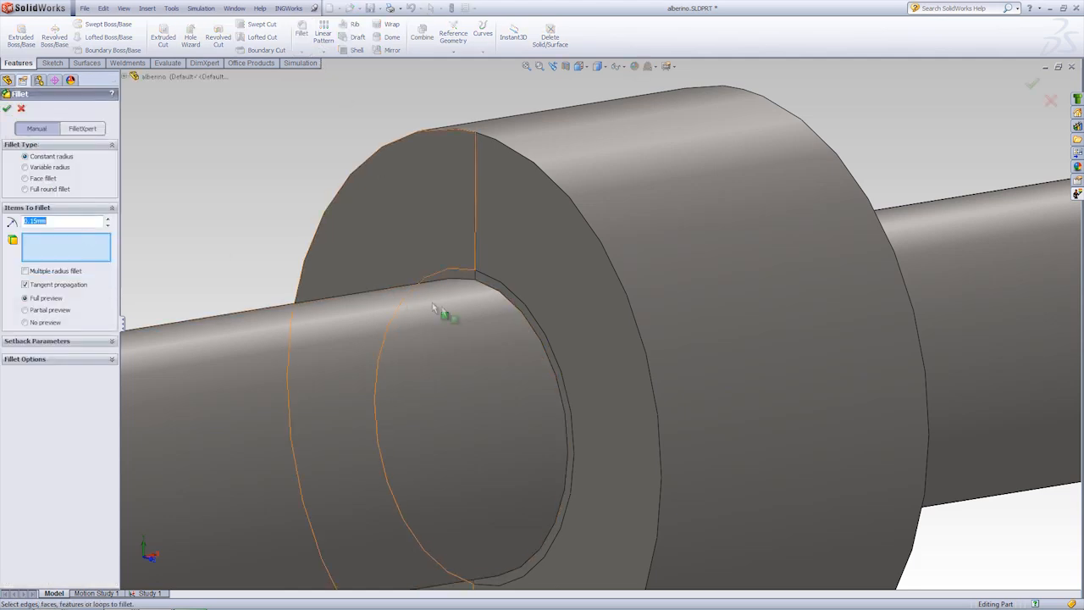
pyautogui.scroll(-3, 490, 285)
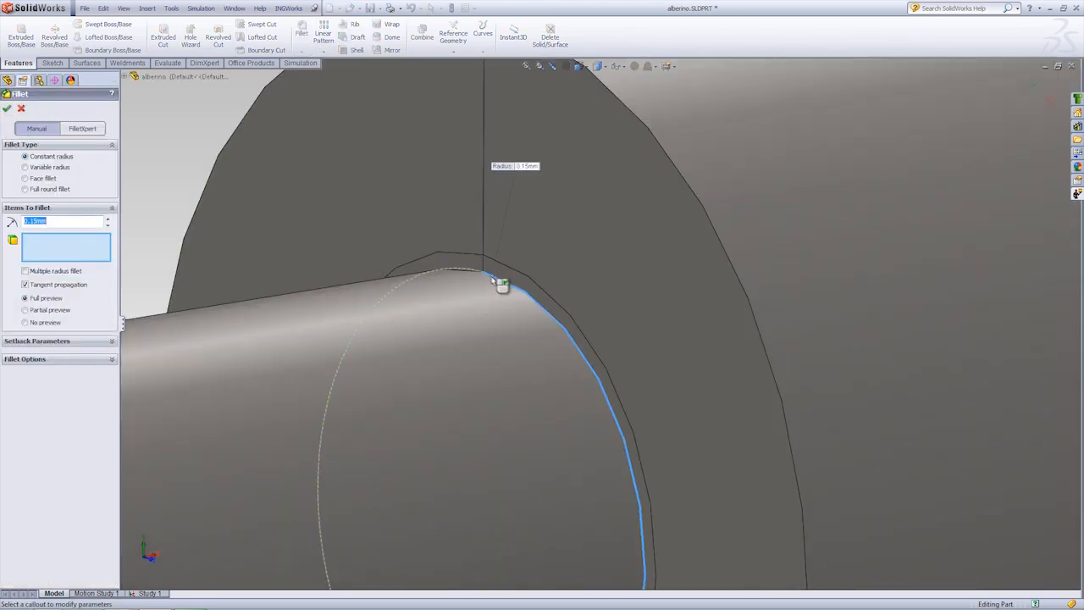
pyautogui.click(486, 280)
pyautogui.moveTo(483, 279); pyautogui.dragTo(443, 337, button='middle')
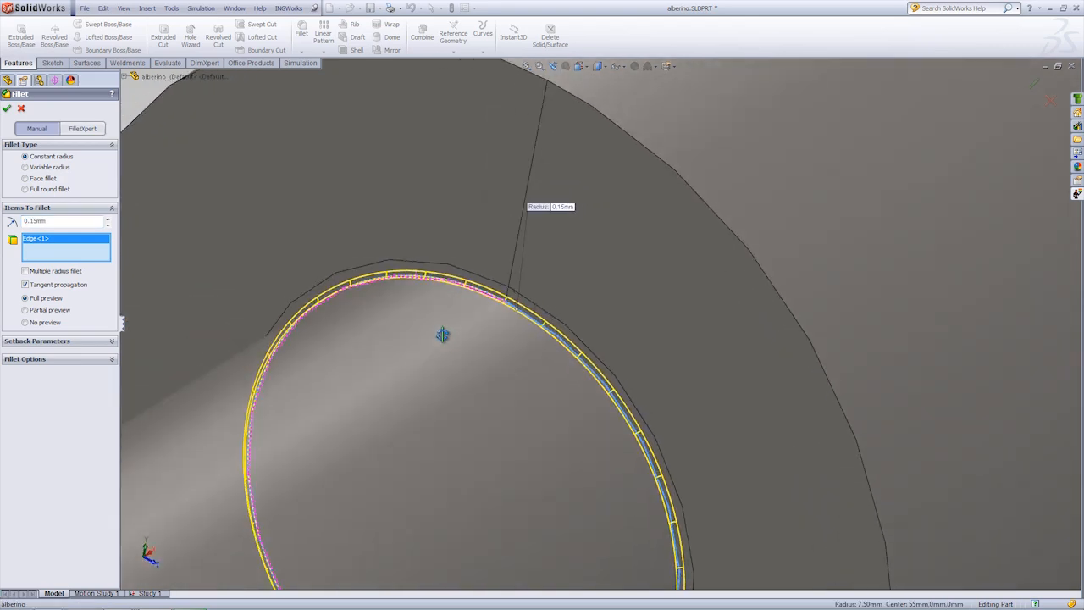
pyautogui.click(7, 109)
pyautogui.scroll(5, 528, 336)
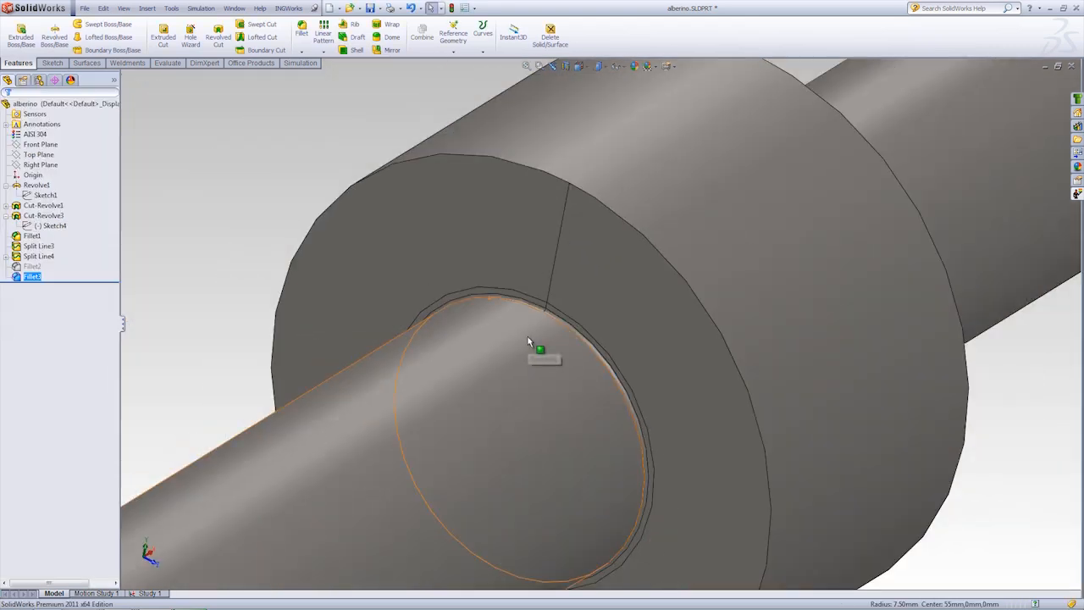
# Step: In Study 1, edit mesh control Control-1 to include the two faces of the new fillet beside the collar
pyautogui.click(147, 593)
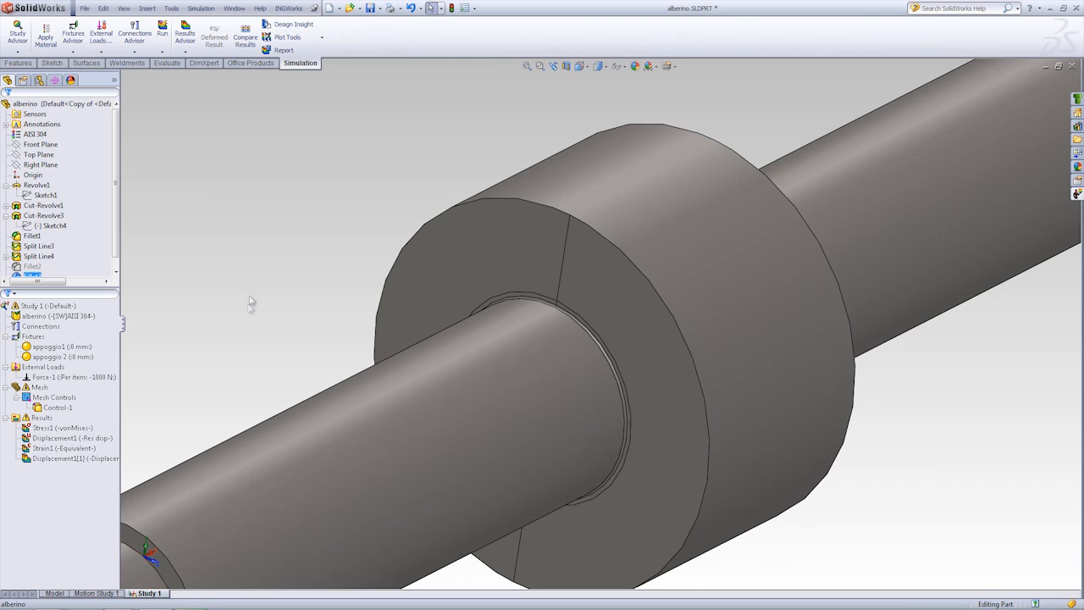
pyautogui.rightClick(59, 411)
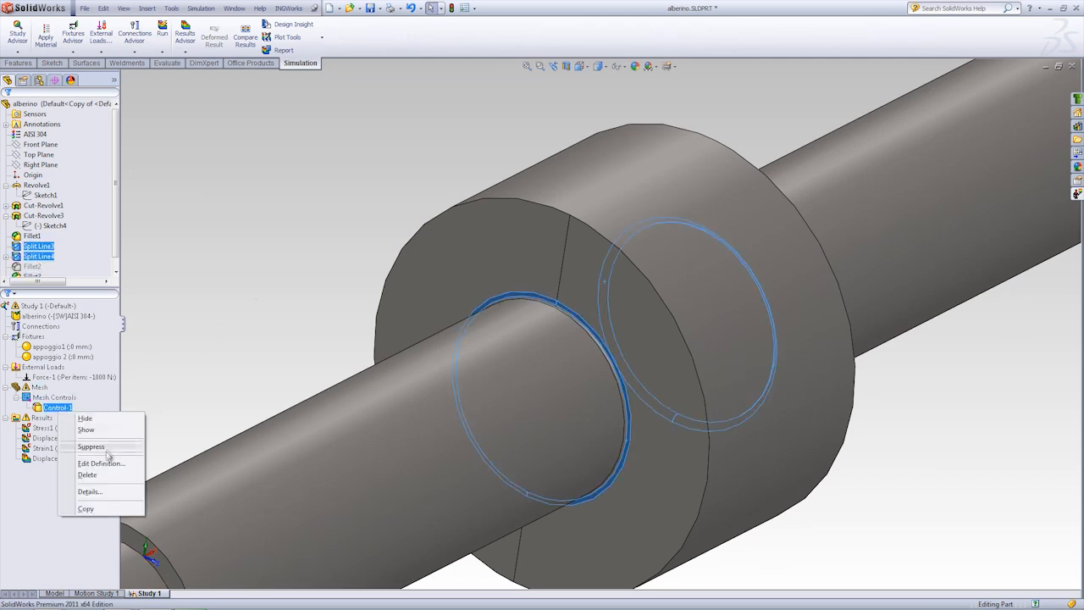
pyautogui.click(106, 463)
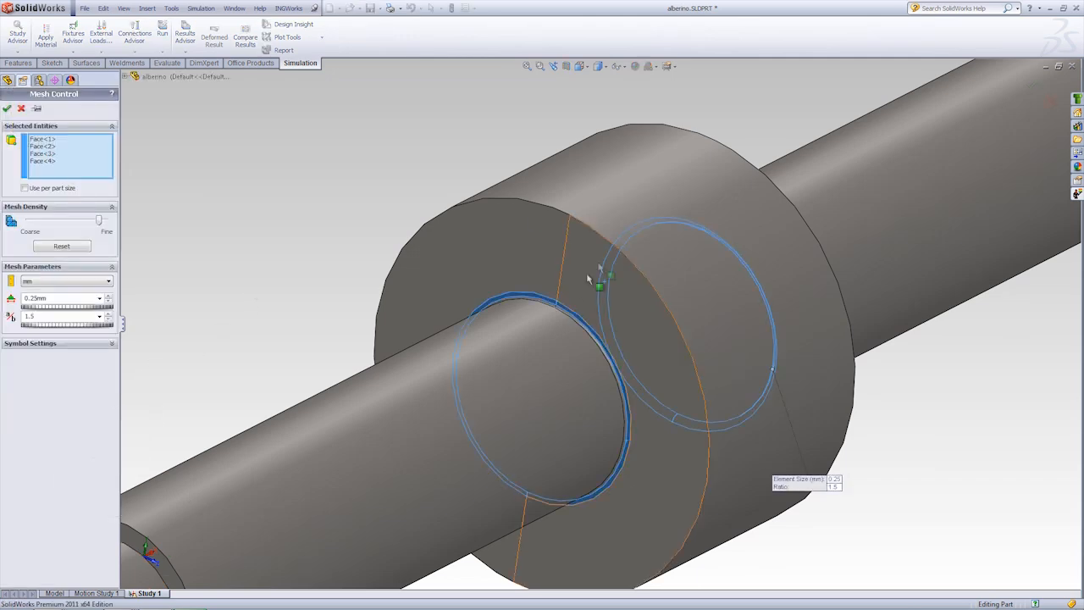
pyautogui.scroll(-6, 576, 322)
pyautogui.click(625, 335)
pyautogui.click(625, 335)
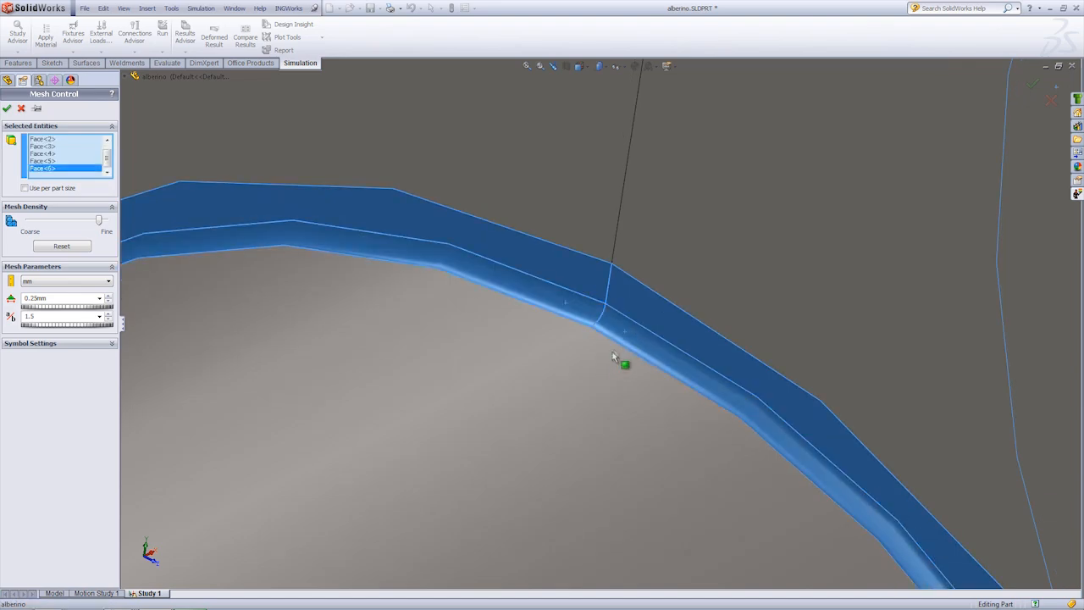
pyautogui.scroll(6, 624, 339)
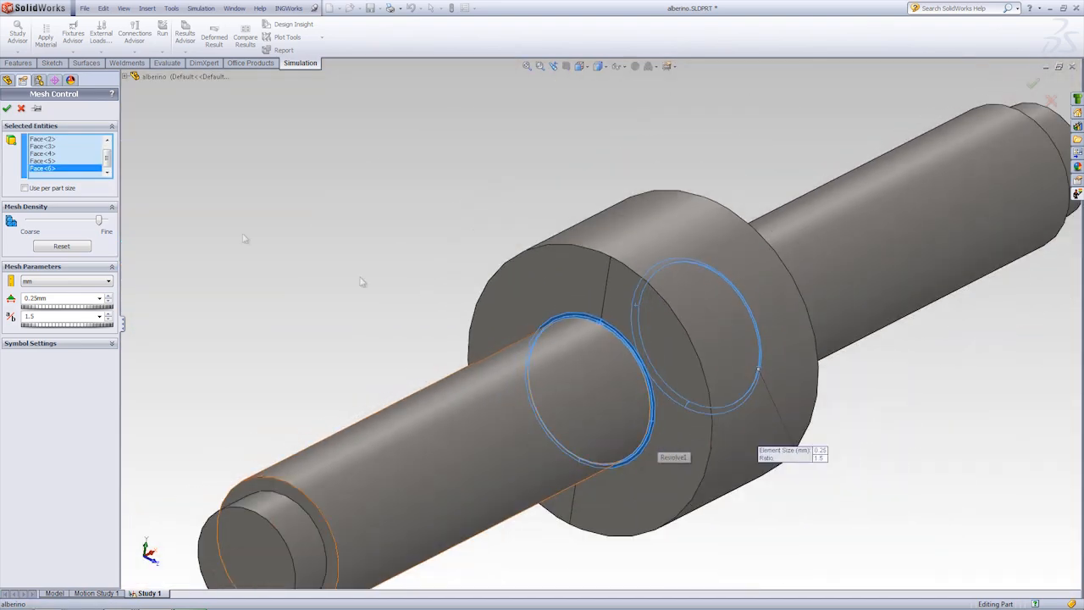
pyautogui.click(8, 109)
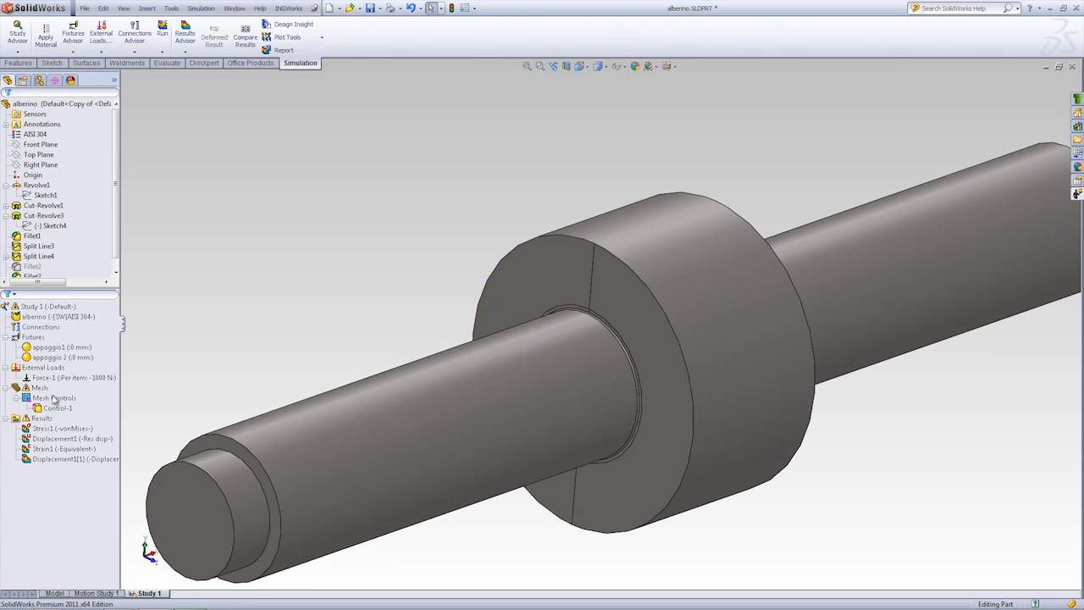
# Step: Remesh the shaft with the existing standard mesh settings, accept deleting the old results, and rerun Study 1
pyautogui.rightClick(38, 387)
pyautogui.click(113, 436)
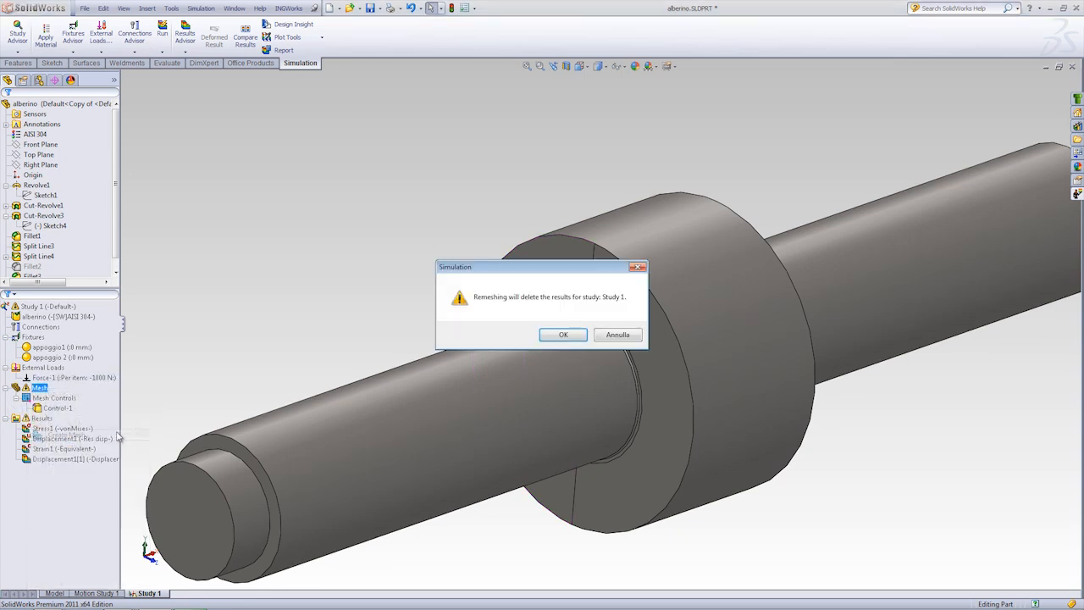
pyautogui.click(564, 335)
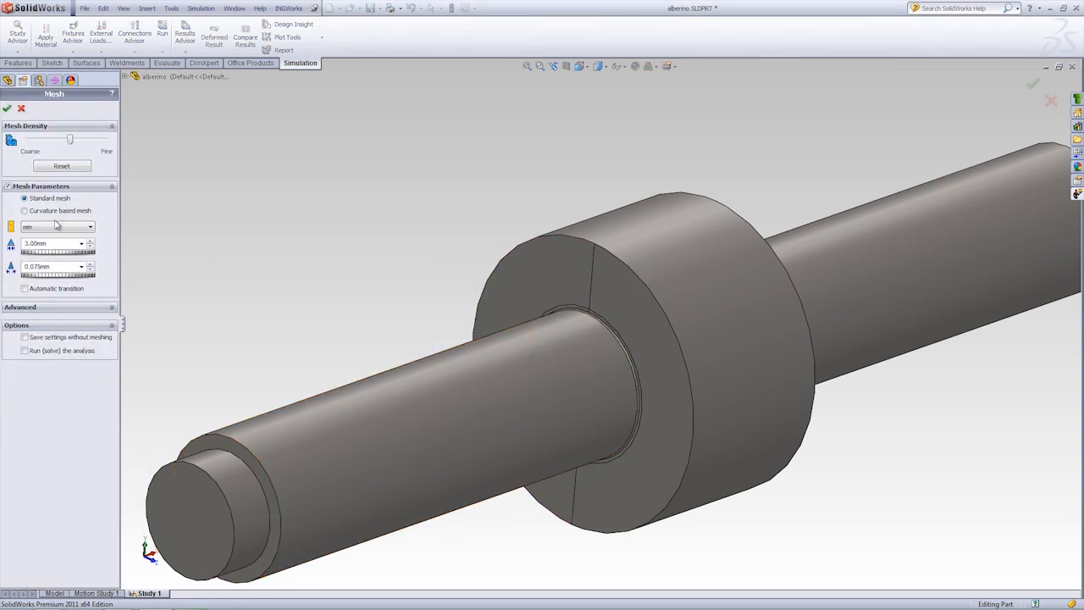
pyautogui.click(7, 109)
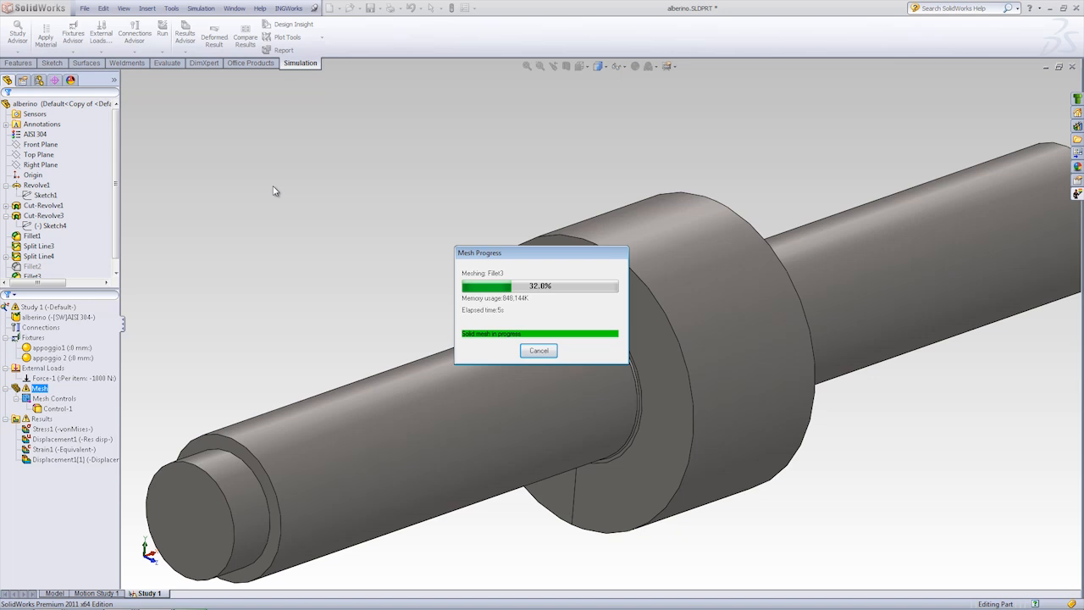
pyautogui.click(60, 430)
pyautogui.rightClick(46, 308)
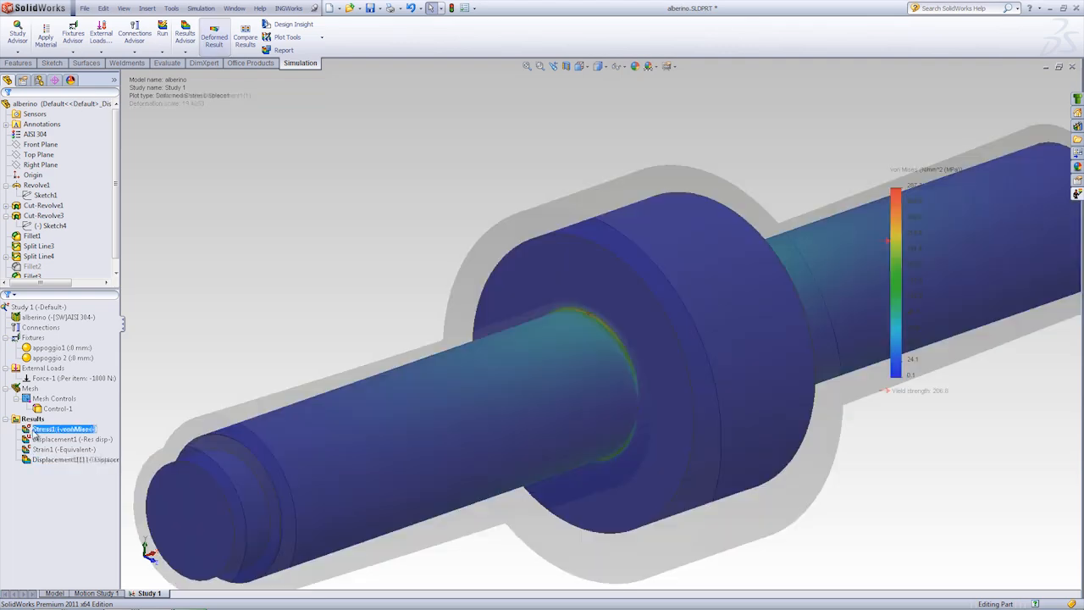
# Step: Probe the Stress1 plot at a location on the new near-side fillet and graph the probed node
pyautogui.rightClick(32, 430)
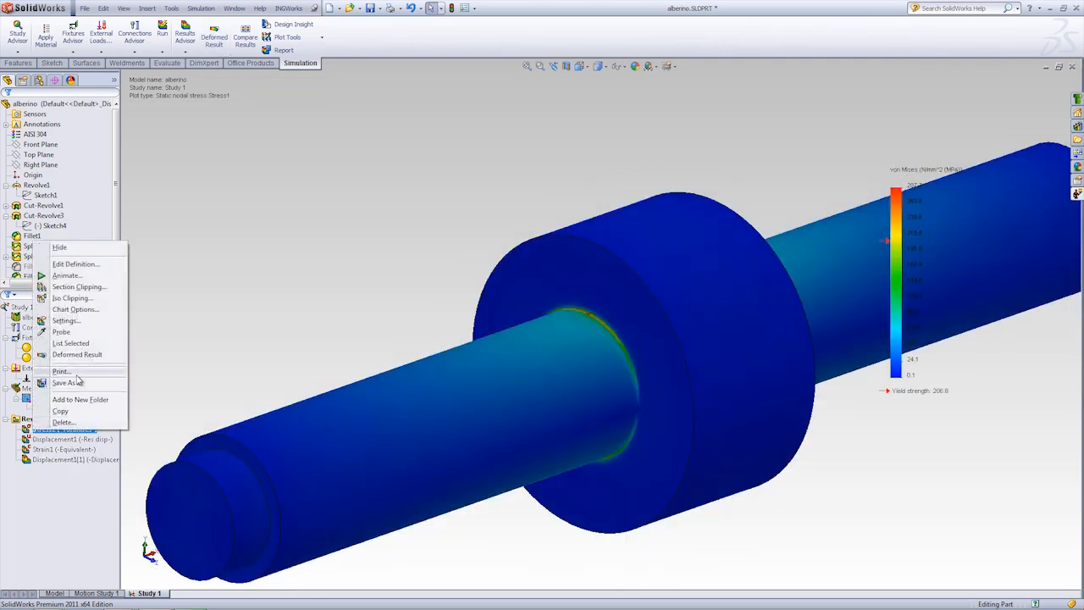
pyautogui.click(61, 332)
pyautogui.scroll(-5, 576, 329)
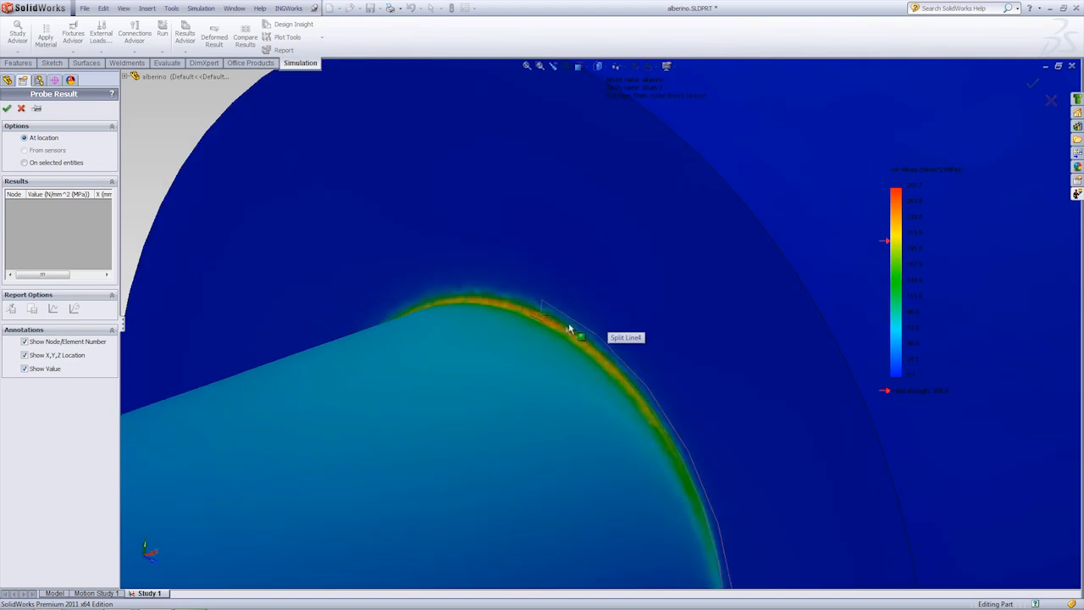
pyautogui.scroll(-2, 527, 309)
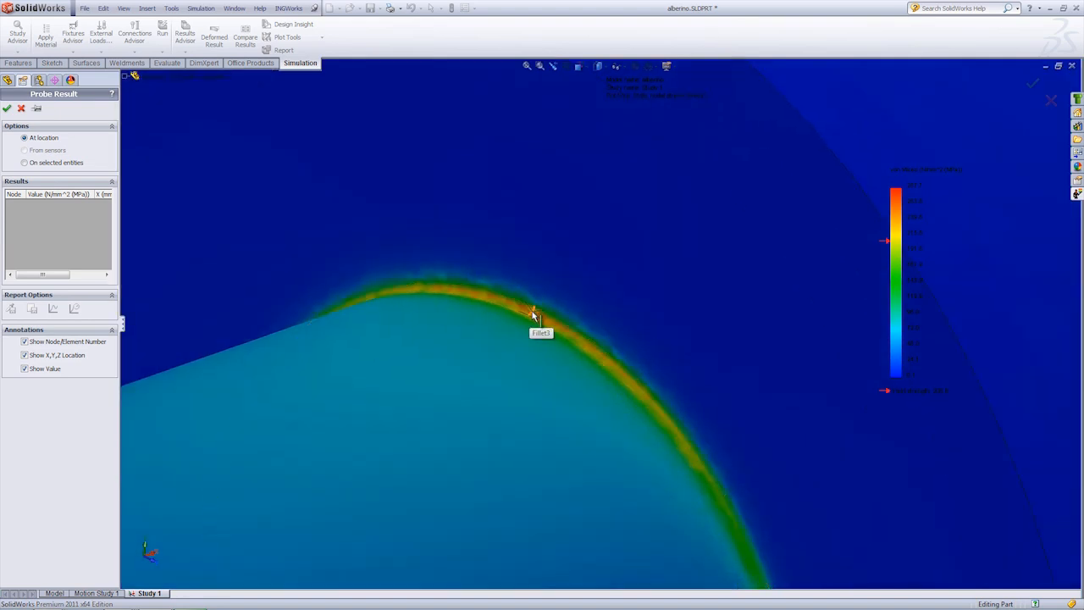
pyautogui.click(533, 314)
pyautogui.click(54, 309)
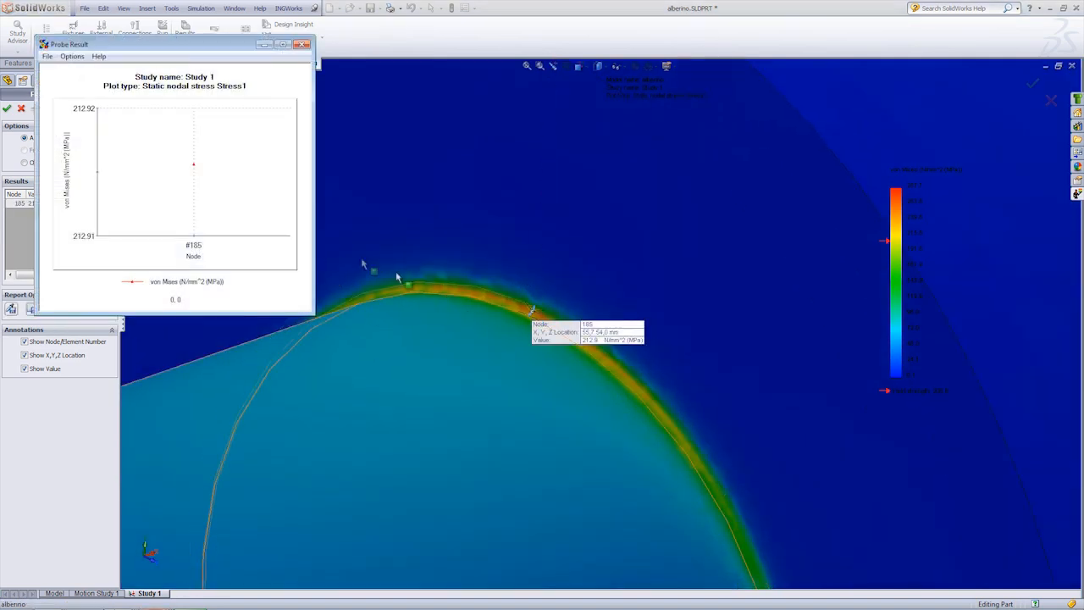
# Step: Probe the short split edge across the new fillet as a selected entity, update, review its von Mises edge plot and close the graph
pyautogui.click(25, 163)
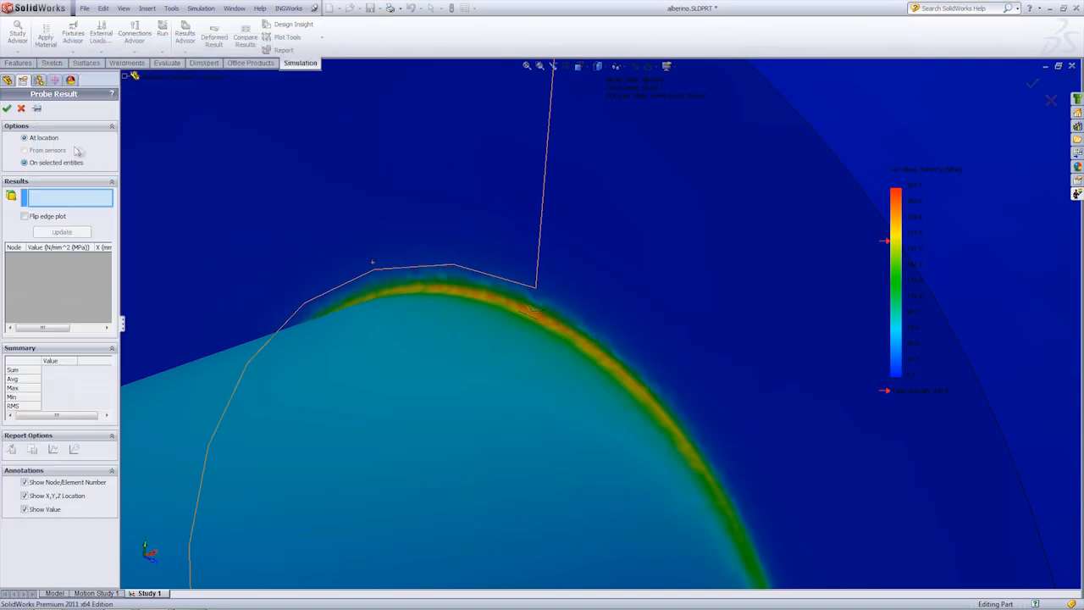
pyautogui.click(532, 313)
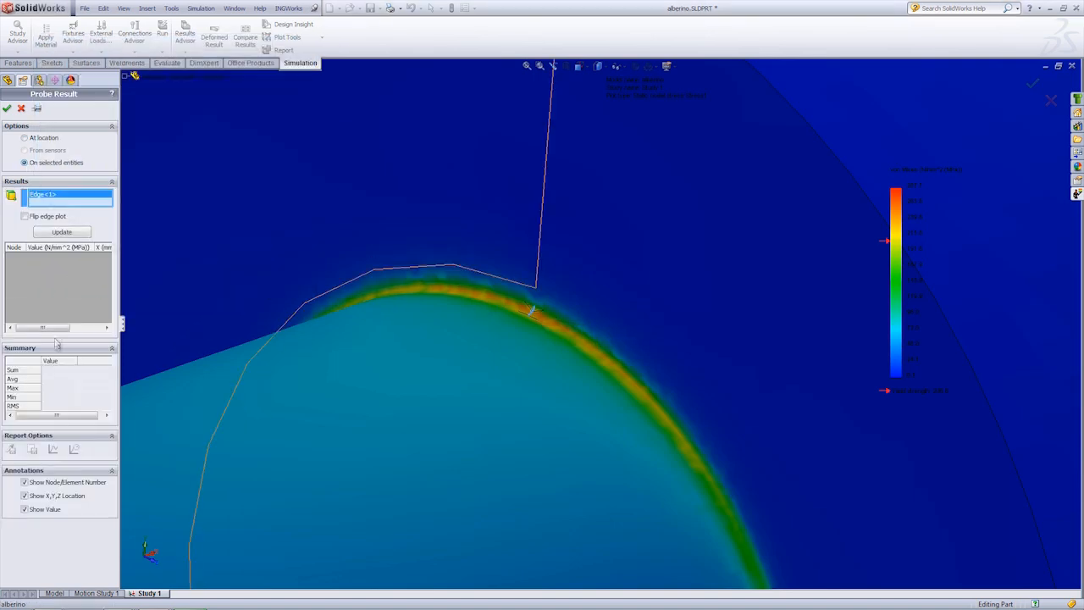
pyautogui.click(61, 233)
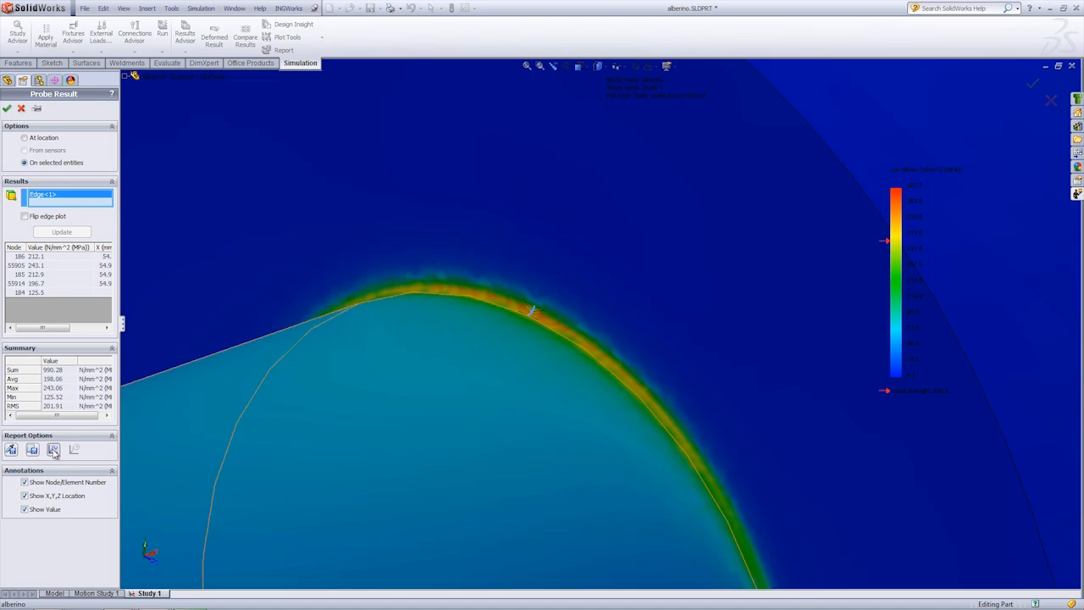
pyautogui.click(54, 450)
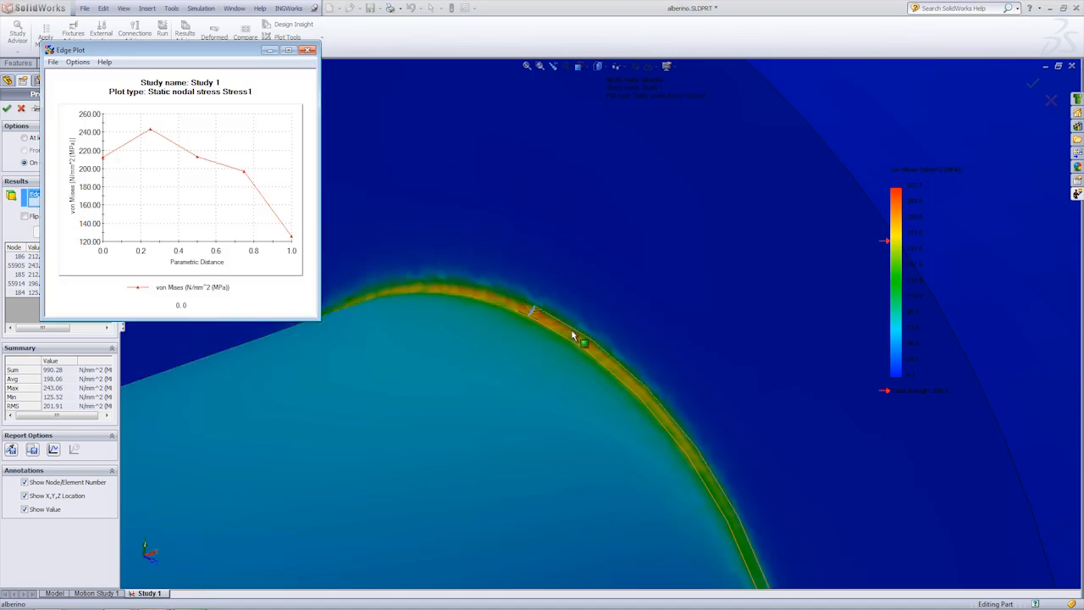
pyautogui.scroll(10, 572, 336)
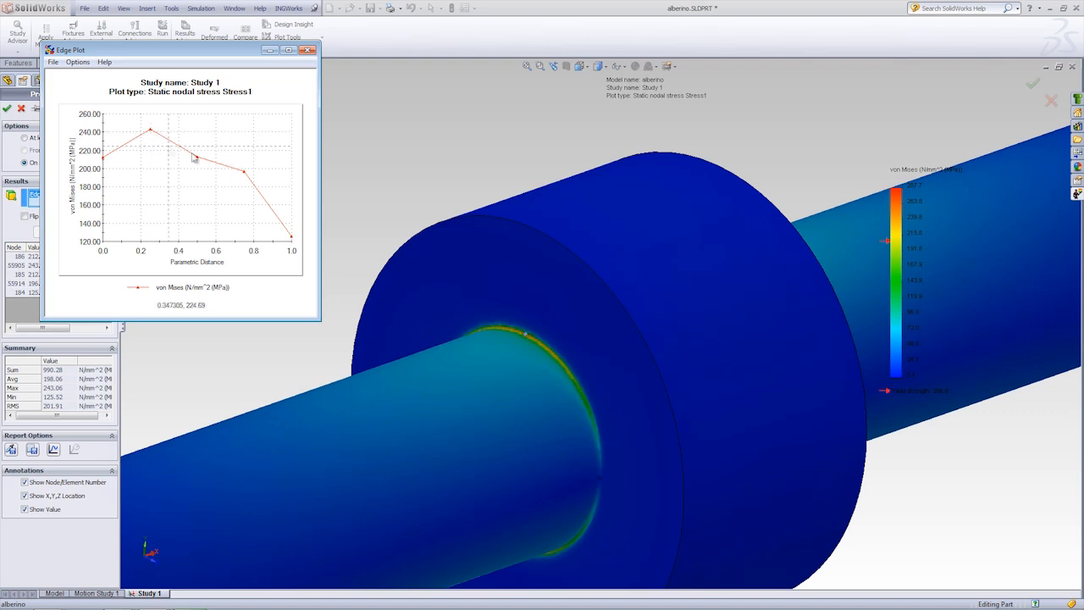
pyautogui.click(309, 53)
# Step: Replace the probed edge with the short split edge across the larger fillet on the collar's opposite side and update the results
pyautogui.moveTo(458, 220); pyautogui.dragTo(340, 198, button='middle')
pyautogui.scroll(-3, 618, 332)
pyautogui.rightClick(83, 202)
pyautogui.click(97, 209)
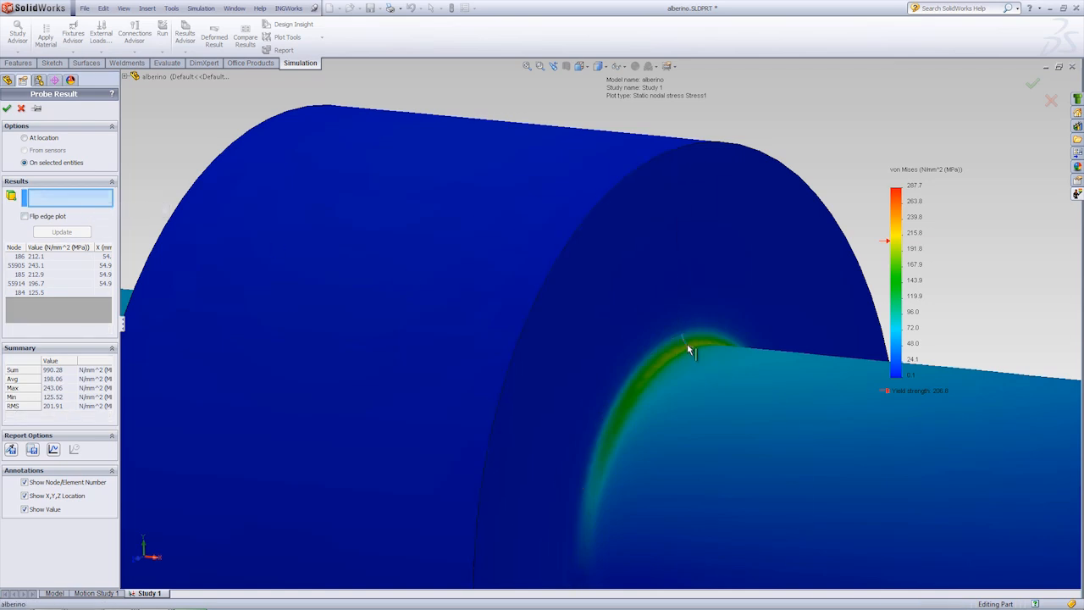
pyautogui.click(687, 344)
pyautogui.click(62, 232)
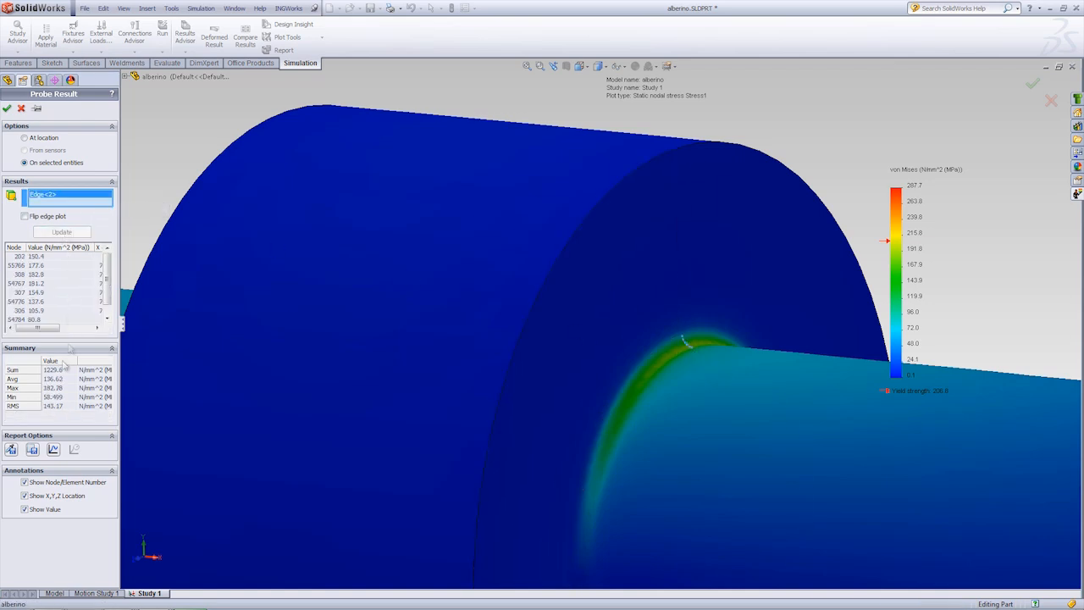
# Step: Graph the von Mises stress along the opposite fillet's edge, review the curve, and close both the graph and the probe
pyautogui.click(54, 449)
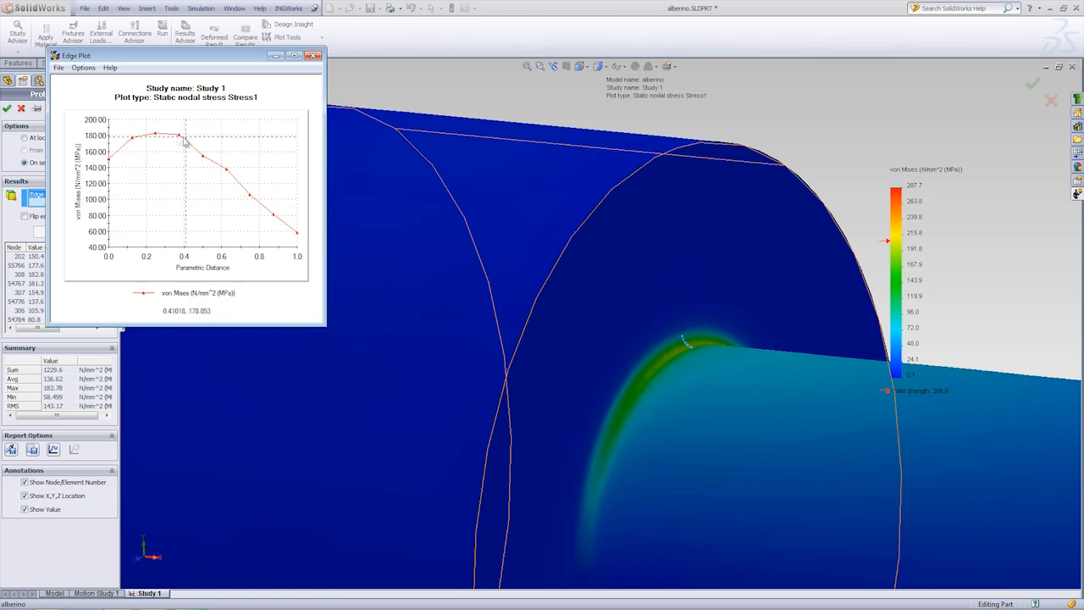
pyautogui.click(313, 56)
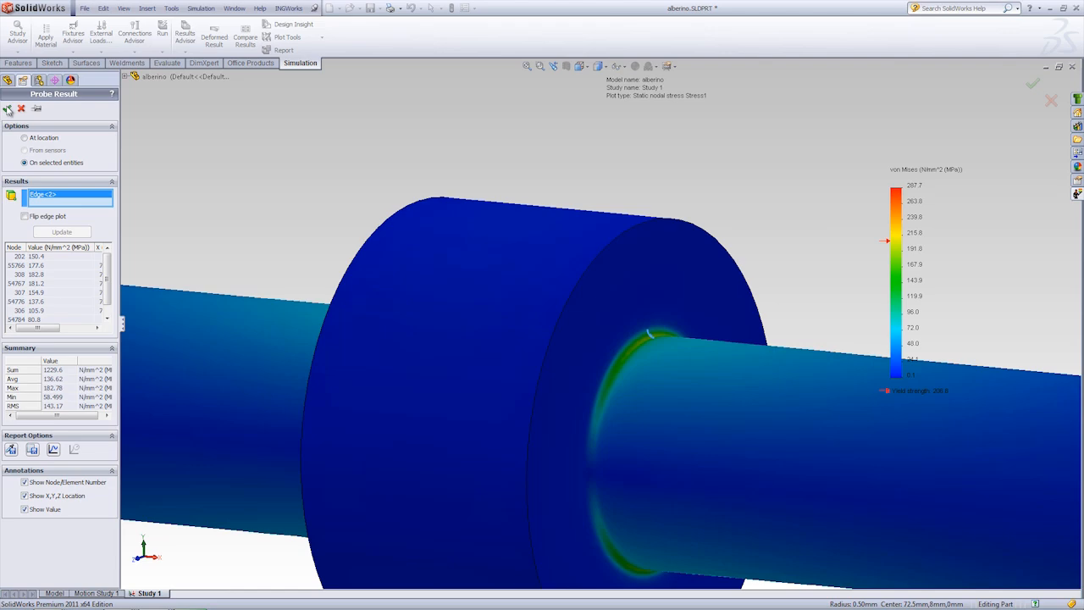
pyautogui.click(8, 109)
# Step: Inspect the Stress1 distribution around the new small fillet and along the whole shaft
pyautogui.moveTo(404, 245); pyautogui.dragTo(454, 207, button='middle')
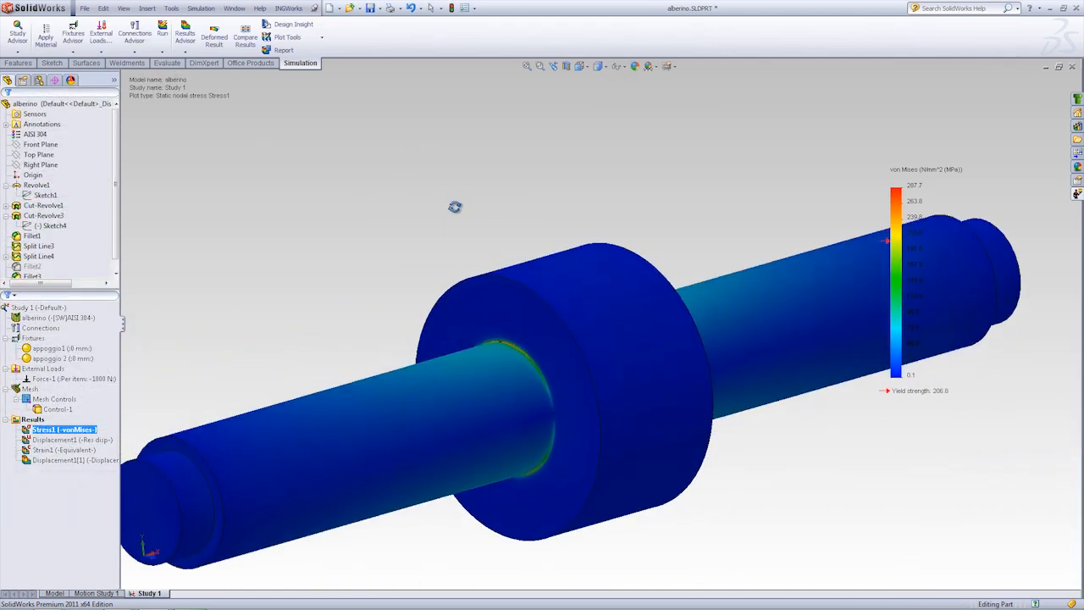
pyautogui.scroll(1, 659, 221)
pyautogui.keyDown('ctrl'); pyautogui.moveTo(699, 258); pyautogui.dragTo(648, 221, button='middle'); pyautogui.keyUp('ctrl')
pyautogui.scroll(-3, 481, 312)
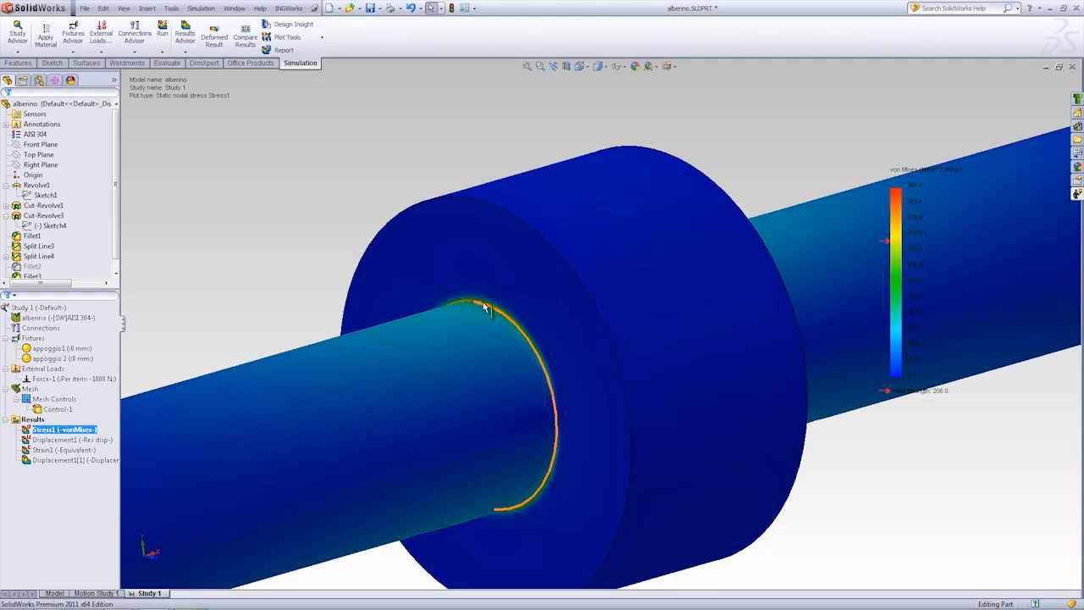
pyautogui.keyDown('shift'); pyautogui.moveTo(370, 205); pyautogui.dragTo(366, 233, button='middle'); pyautogui.keyUp('shift')
pyautogui.keyDown('ctrl'); pyautogui.moveTo(465, 192); pyautogui.dragTo(438, 165, button='middle'); pyautogui.keyUp('ctrl')
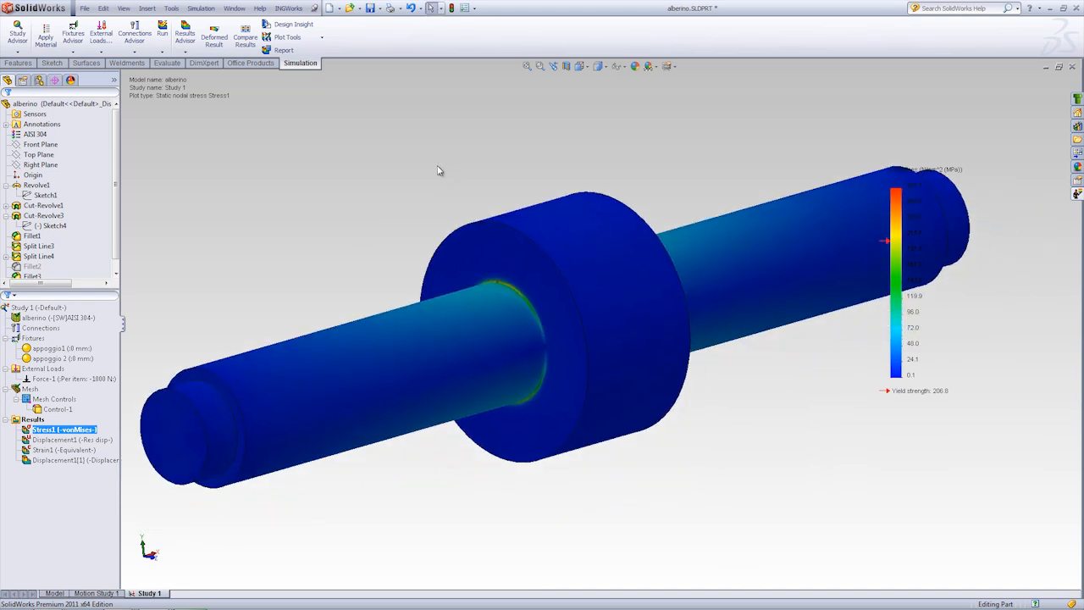